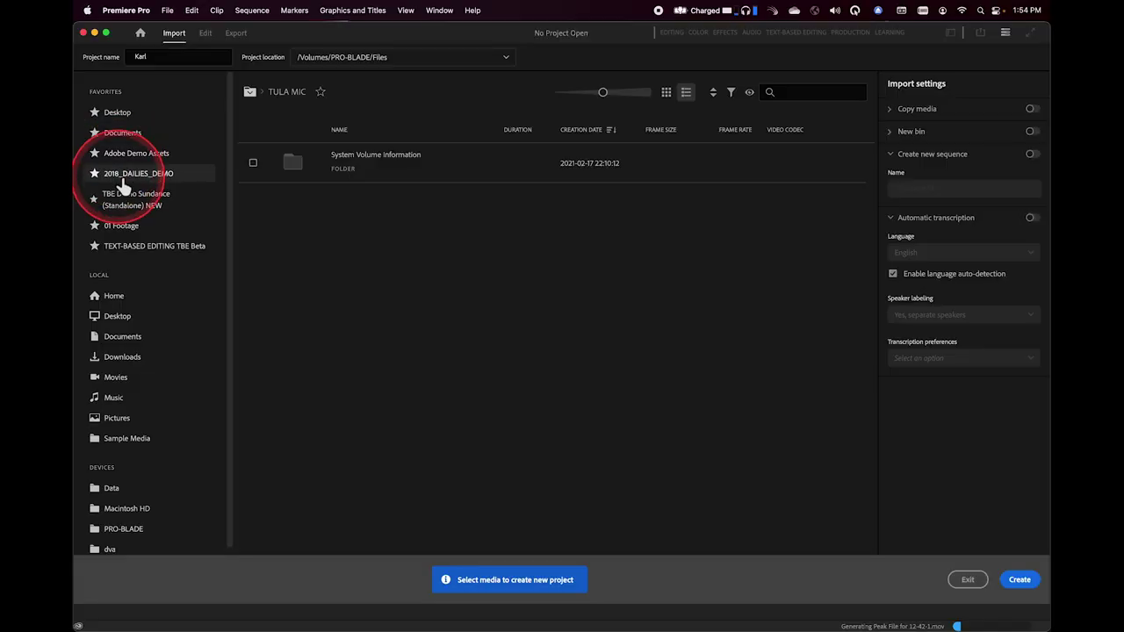
- Open the Media folder inside the 2018_DAILIES_DEMO favorite and show its clips as thumbnails
{"action": "left_click", "coordinate": [123, 180]}
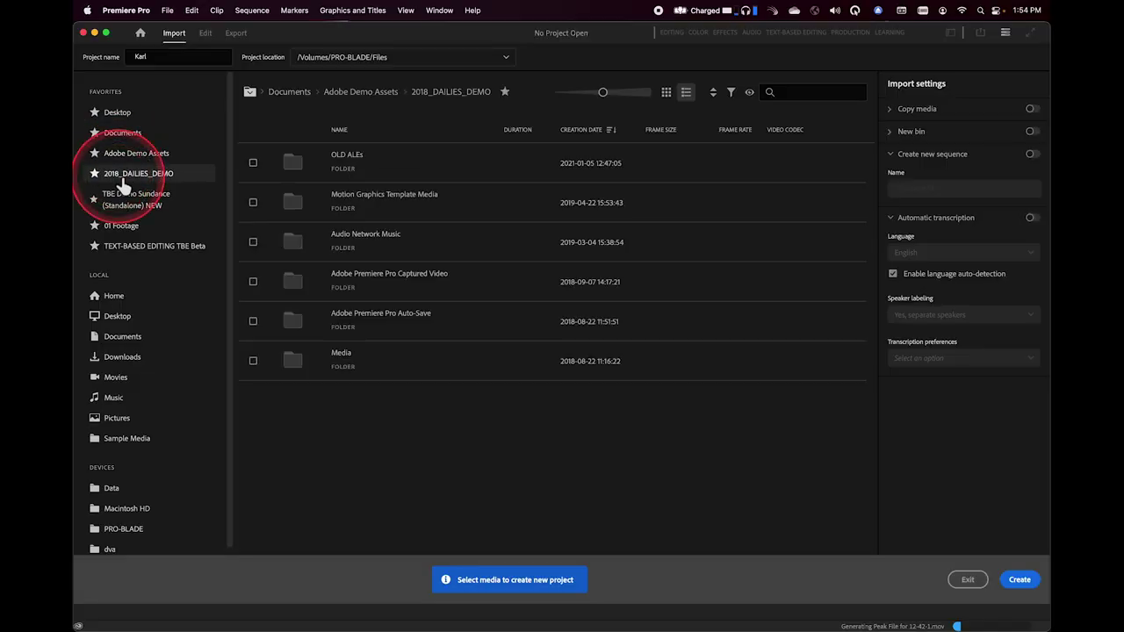
{"action": "double_click", "coordinate": [297, 372]}
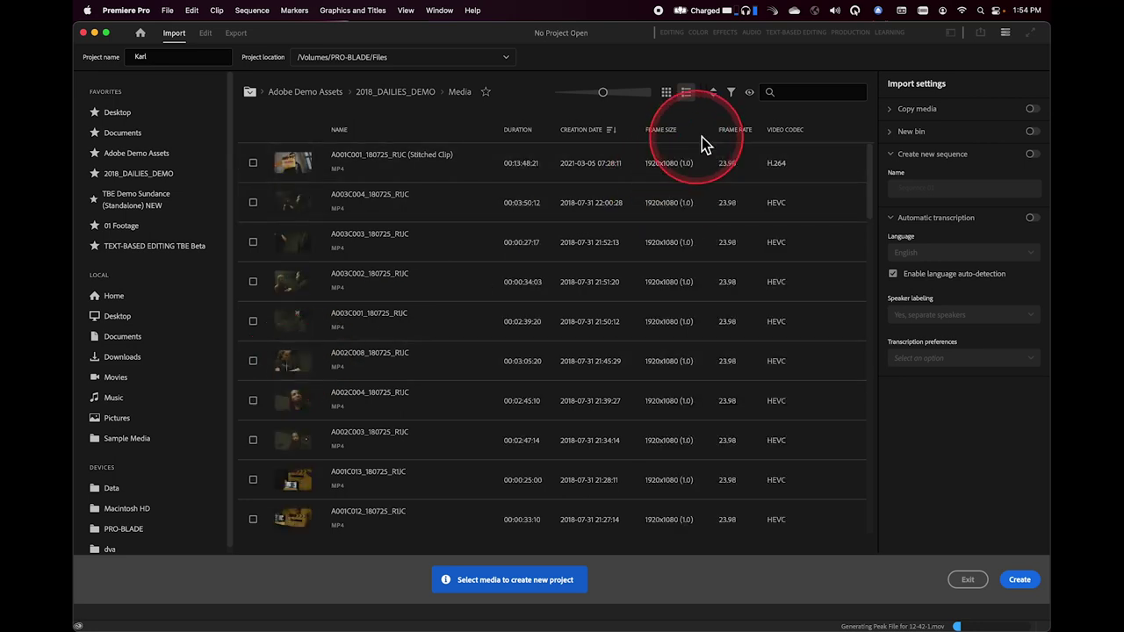
{"action": "left_click", "coordinate": [667, 93]}
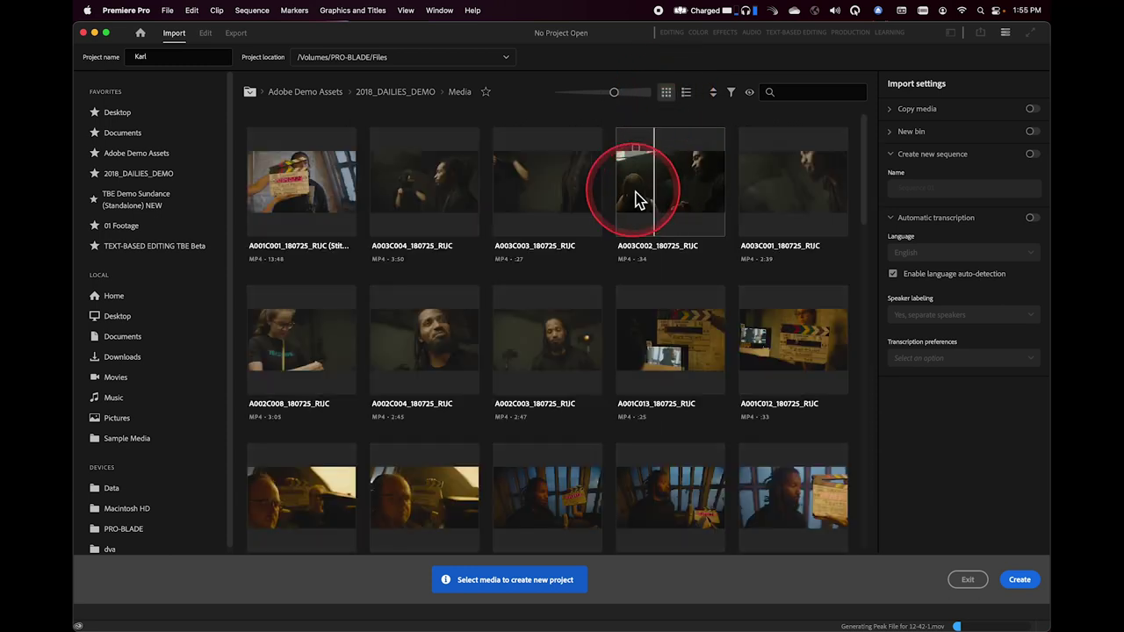
- Examine the available file type filters and the camera formats offered by the directory viewers
{"action": "left_click", "coordinate": [734, 96]}
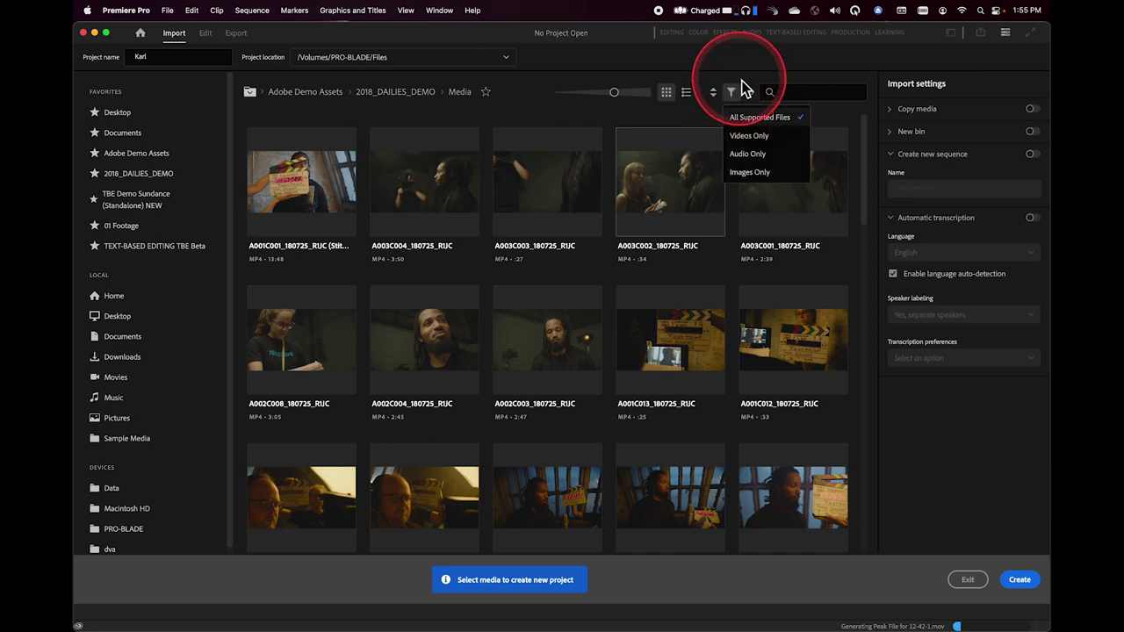
{"action": "left_click", "coordinate": [749, 91]}
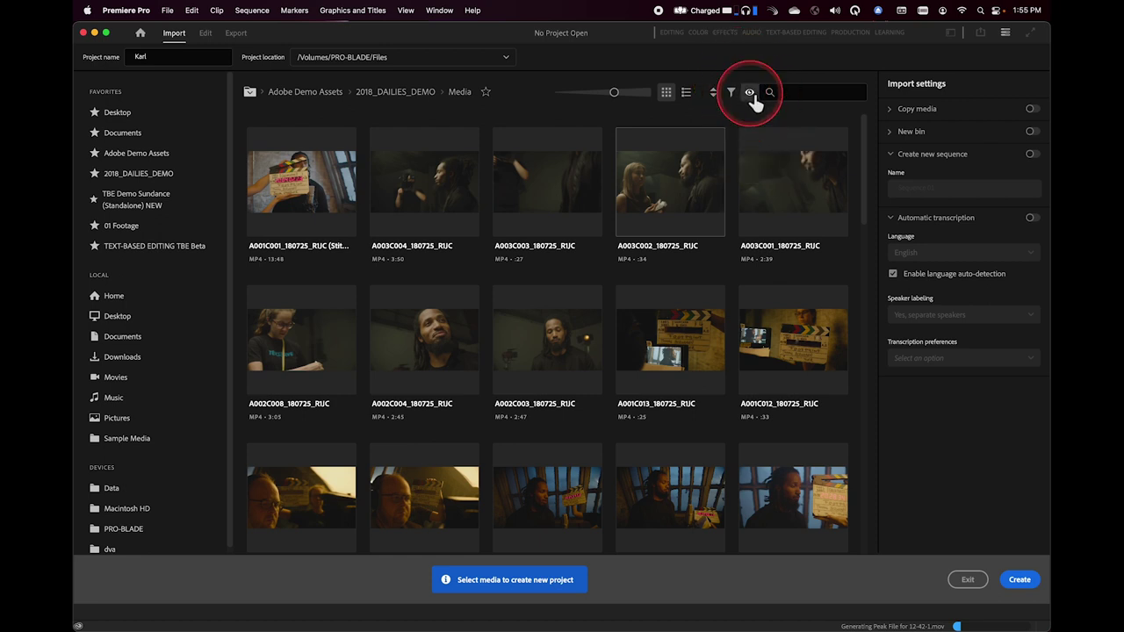
{"action": "left_click", "coordinate": [749, 91]}
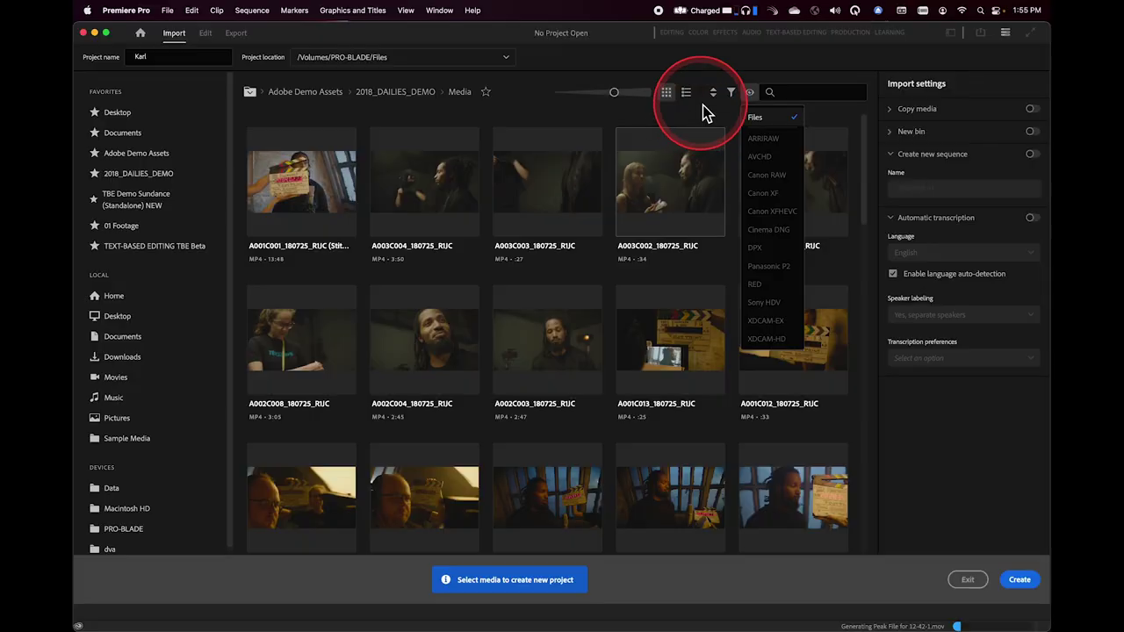
{"action": "left_click", "coordinate": [705, 110]}
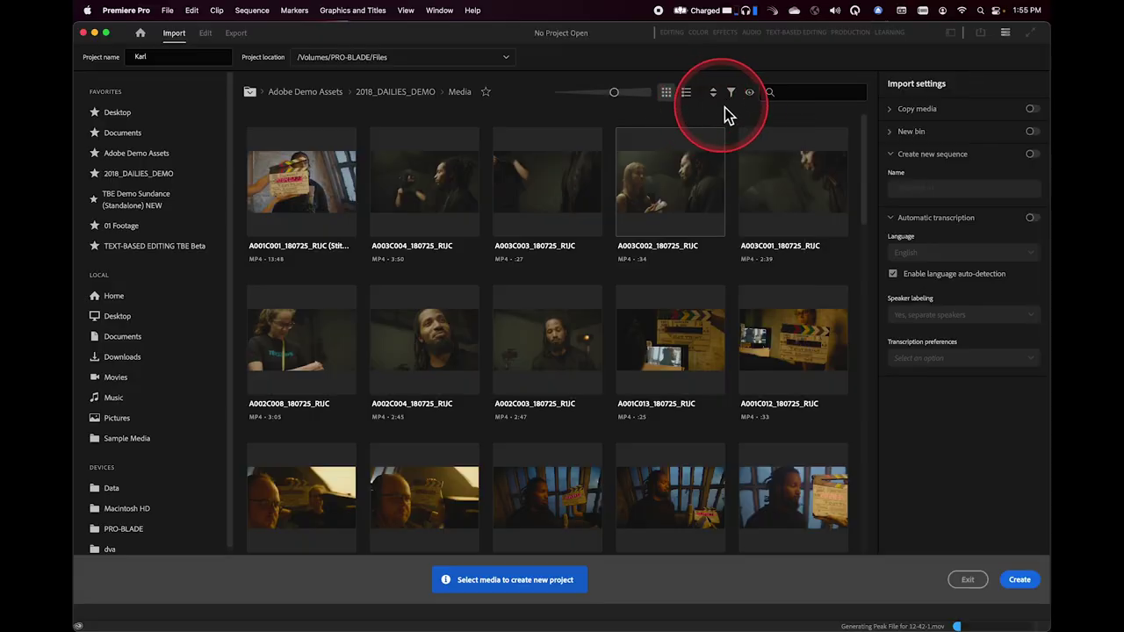
{"action": "left_click", "coordinate": [750, 97]}
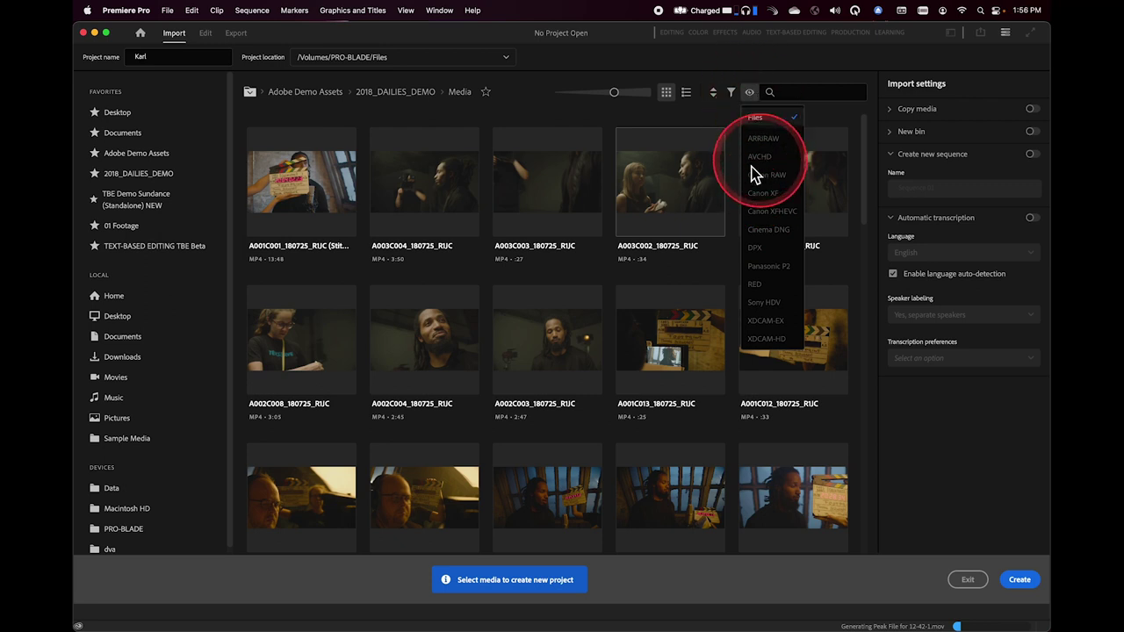
{"action": "left_click", "coordinate": [619, 87]}
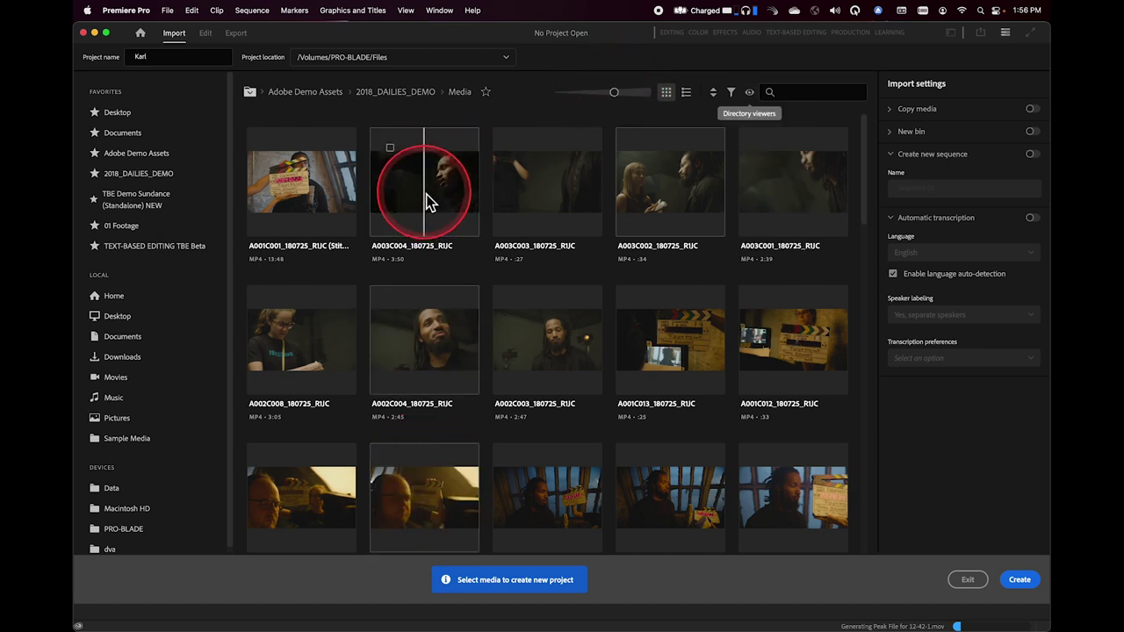
- Select clips A001C001 (Stitched Clip), A002C004, A002C003, A001C009 and A001C007 for import
{"action": "left_click", "coordinate": [345, 194]}
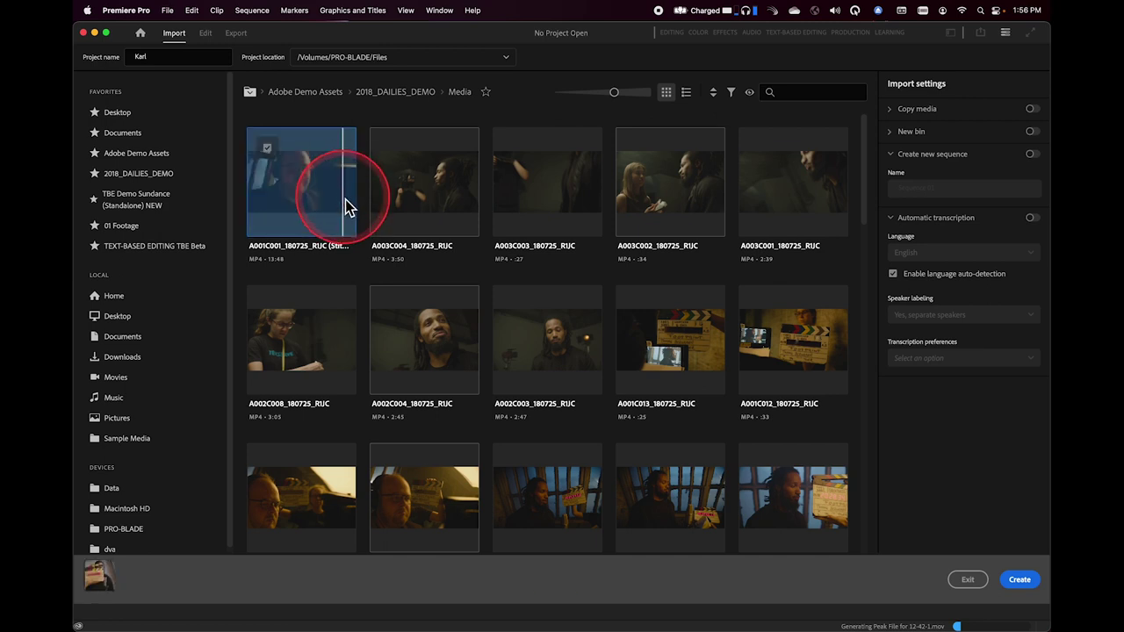
{"action": "left_click", "coordinate": [427, 341]}
{"action": "left_click", "coordinate": [523, 337]}
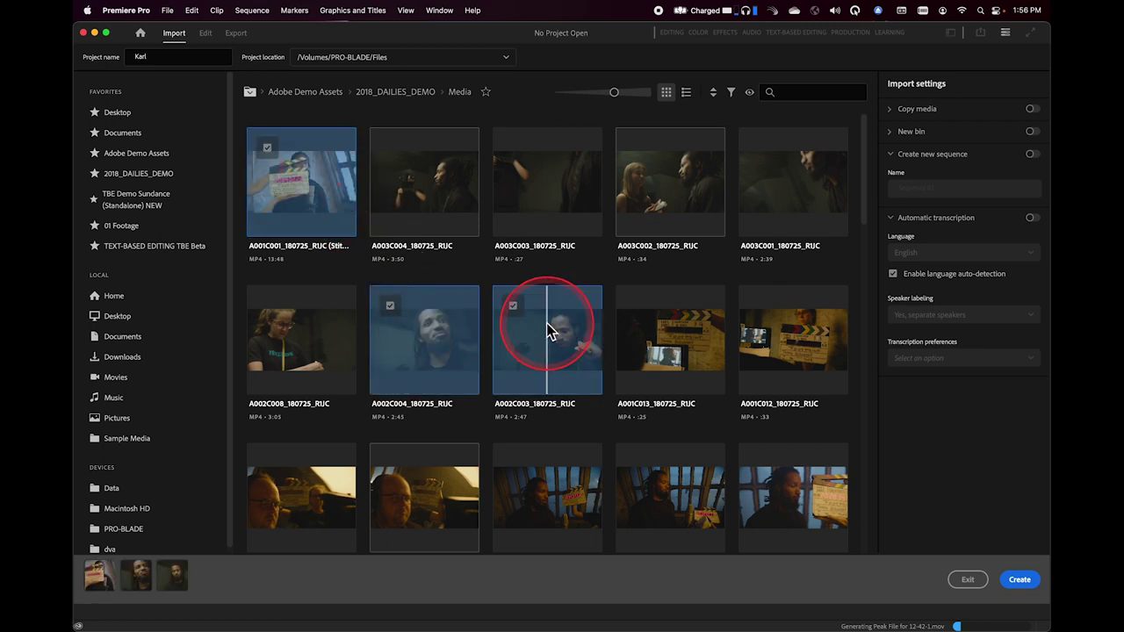
{"action": "left_click_drag", "start_coordinate": [549, 333], "coordinate": [178, 580]}
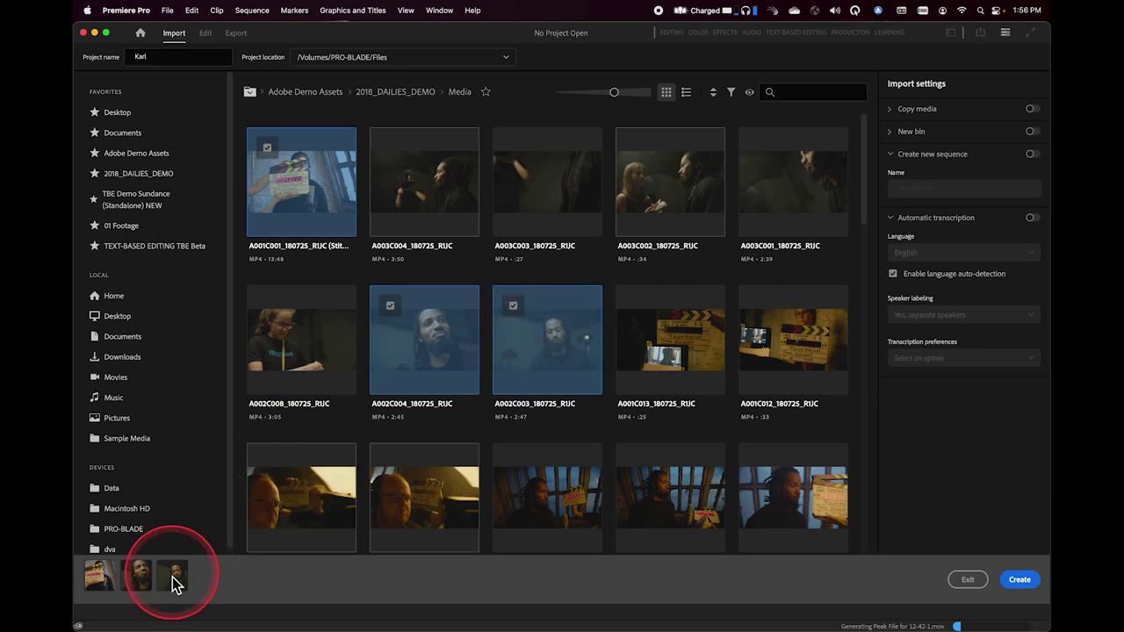
{"action": "left_click_drag", "start_coordinate": [101, 596], "coordinate": [284, 592]}
{"action": "left_click", "coordinate": [428, 494]}
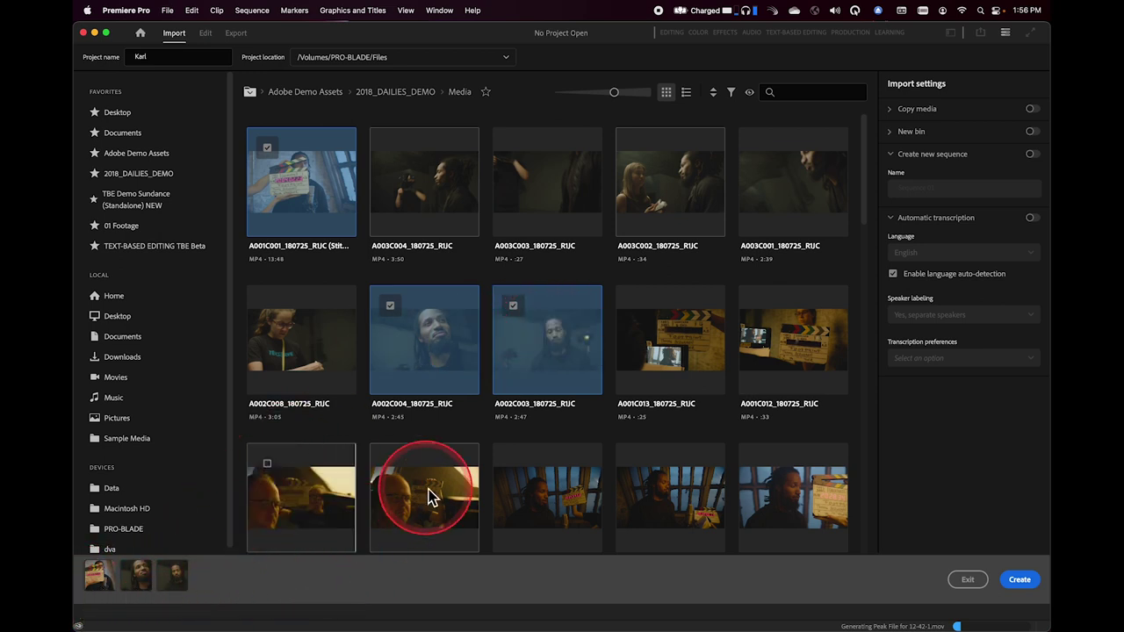
{"action": "left_click", "coordinate": [532, 500]}
{"action": "left_click", "coordinate": [639, 471]}
{"action": "left_click", "coordinate": [801, 470]}
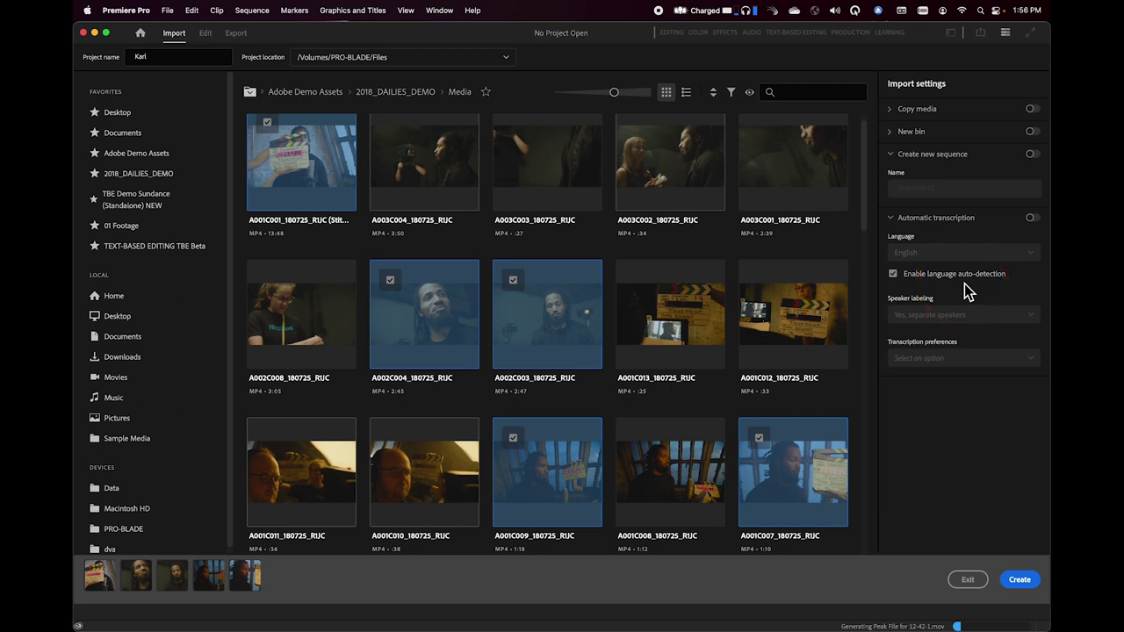
- Enable media copying on import with the Copy With MD5 Verification preset and Same as project as the destination
{"action": "left_click", "coordinate": [941, 142]}
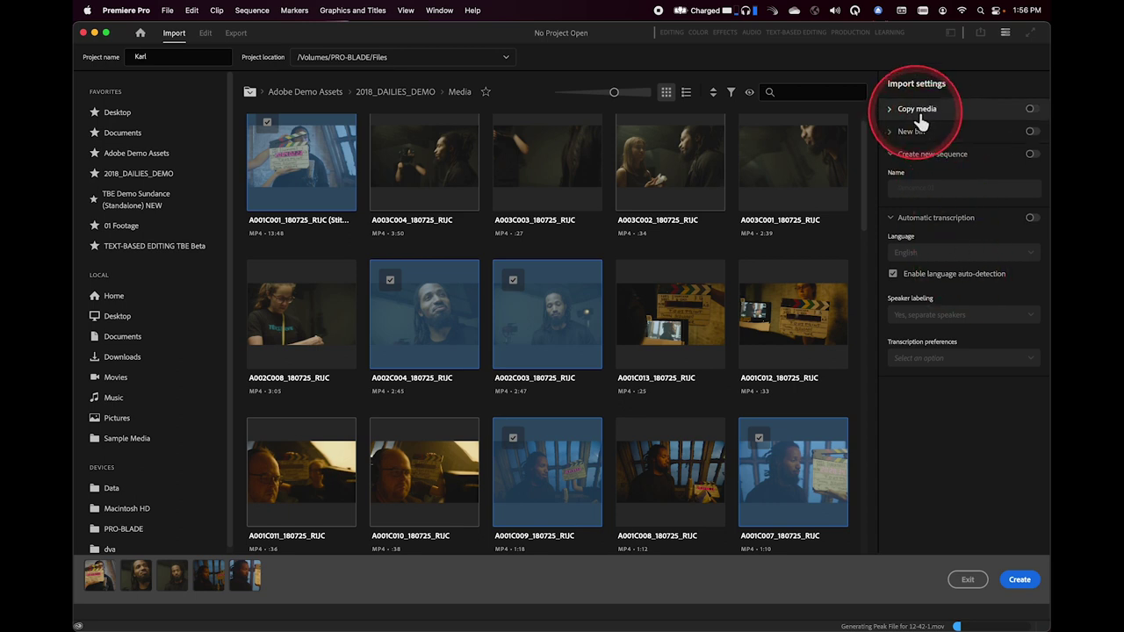
{"action": "left_click", "coordinate": [1031, 110]}
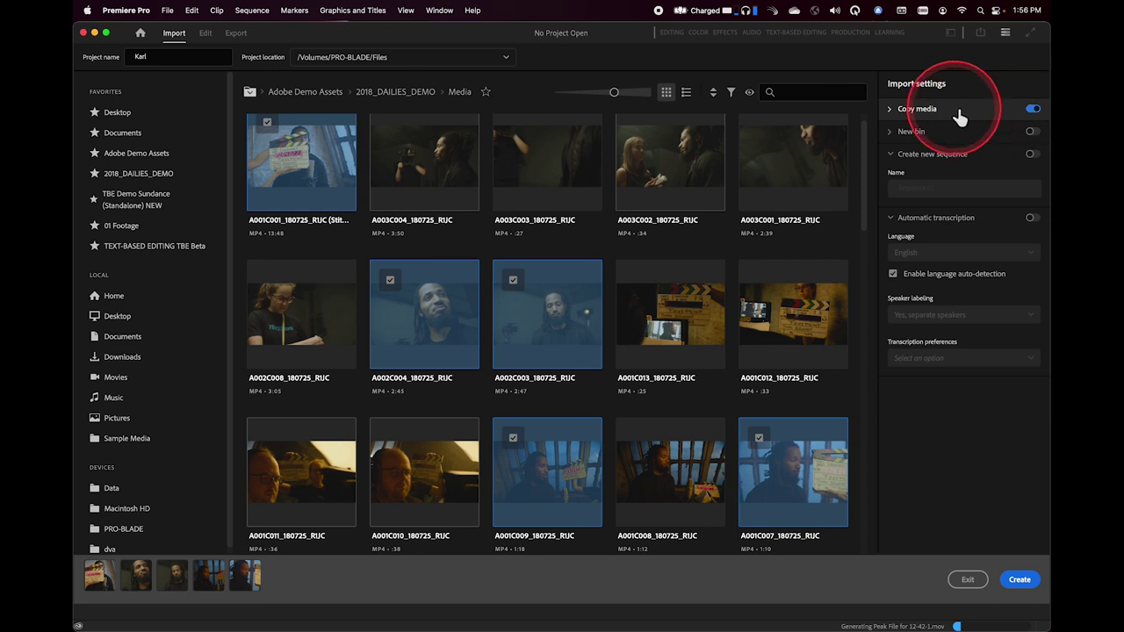
{"action": "left_click", "coordinate": [894, 110]}
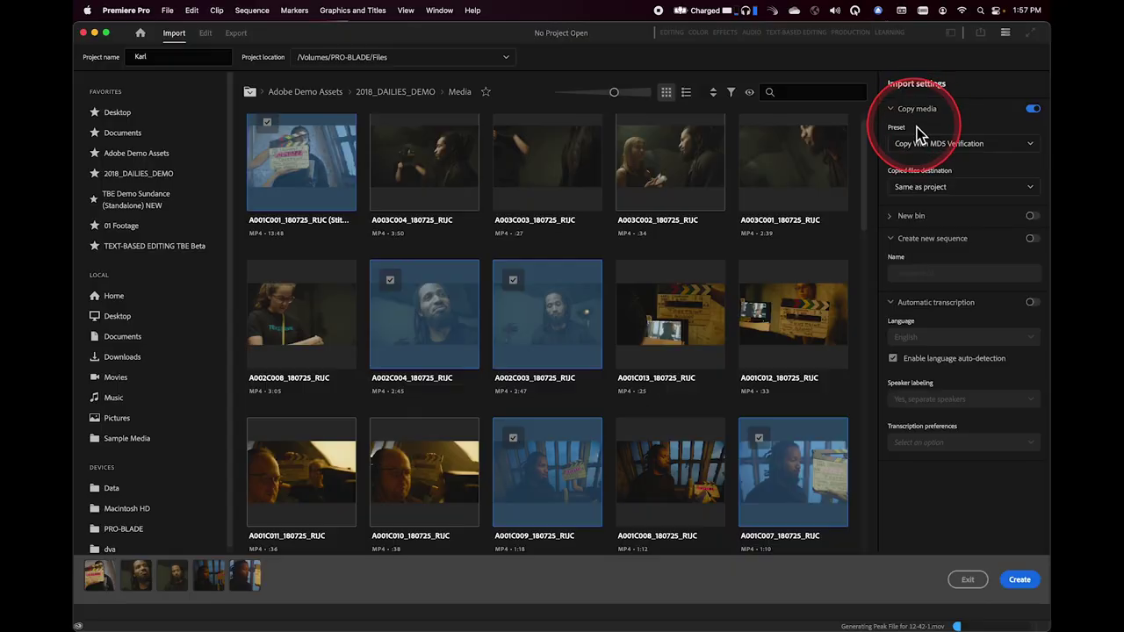
{"action": "left_click", "coordinate": [990, 192]}
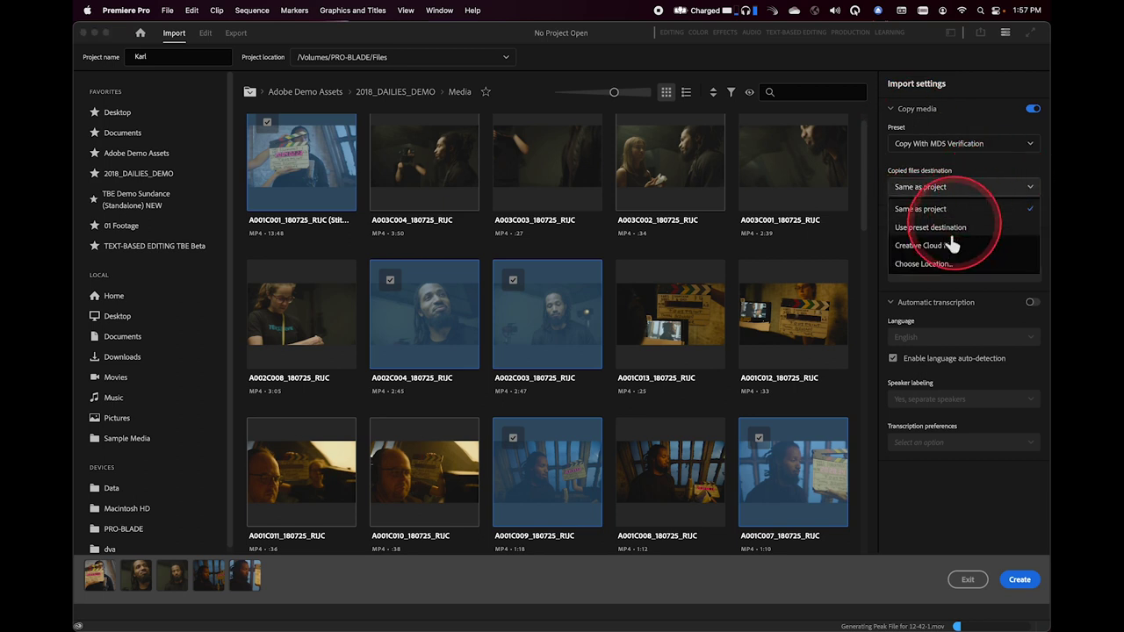
{"action": "left_click", "coordinate": [966, 187]}
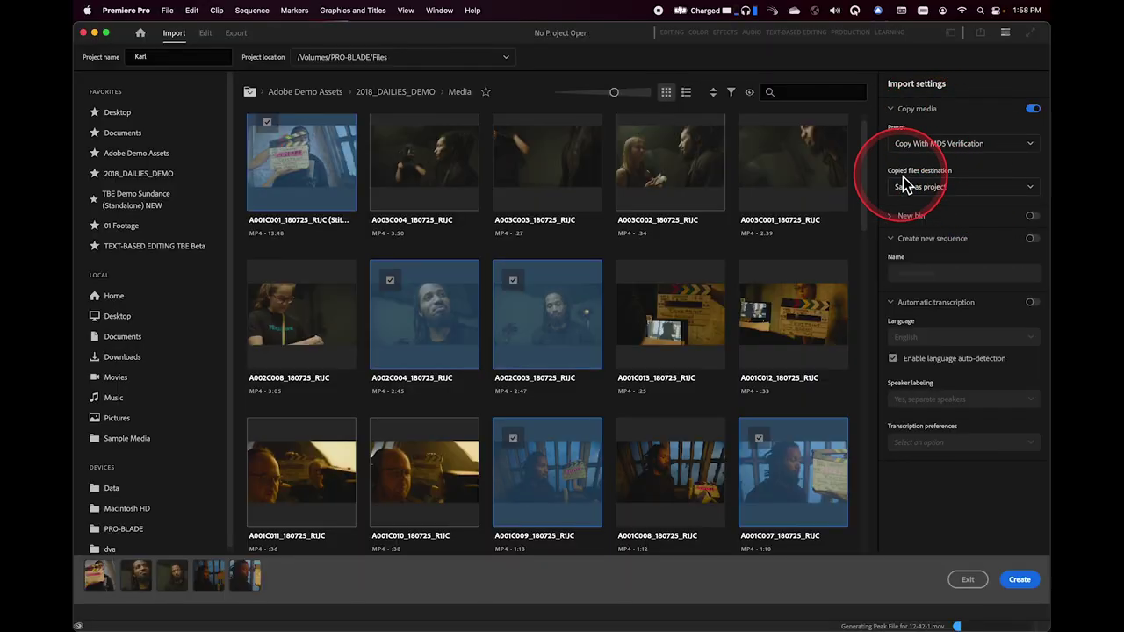
- Enable a new bin for the imported clips and name it Poetry
{"action": "left_click", "coordinate": [923, 220]}
{"action": "left_click", "coordinate": [1030, 217]}
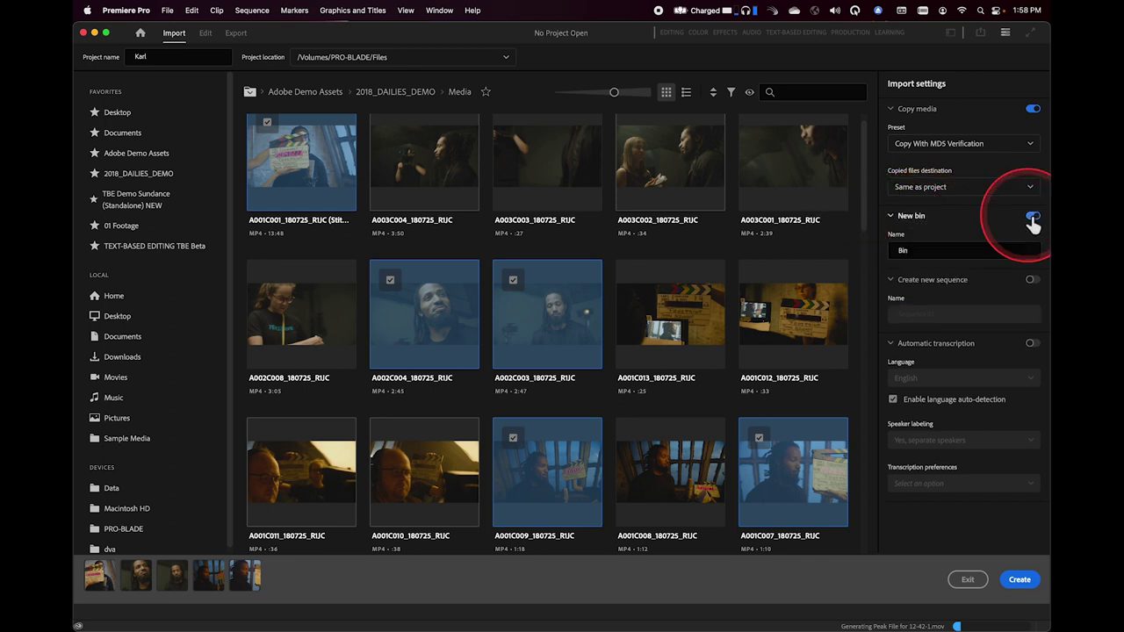
{"action": "left_click", "coordinate": [926, 251]}
{"action": "type", "text": "Poetry"}
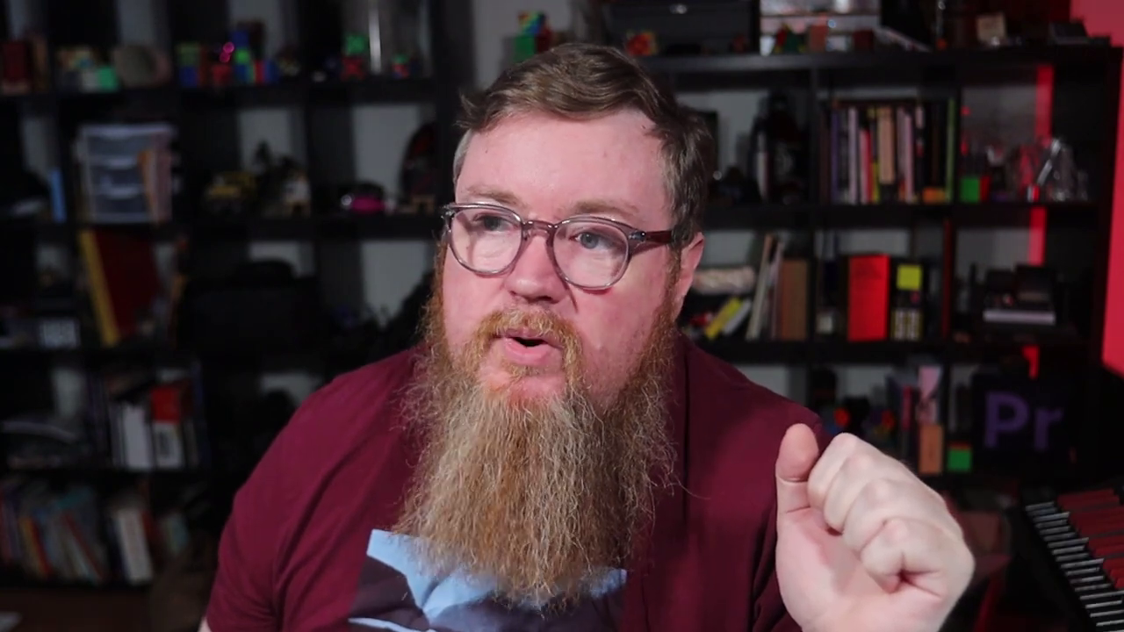
- Enable creation of a new sequence from the selected clips and name it Poetry Stringout
{"action": "left_click", "coordinate": [1032, 281]}
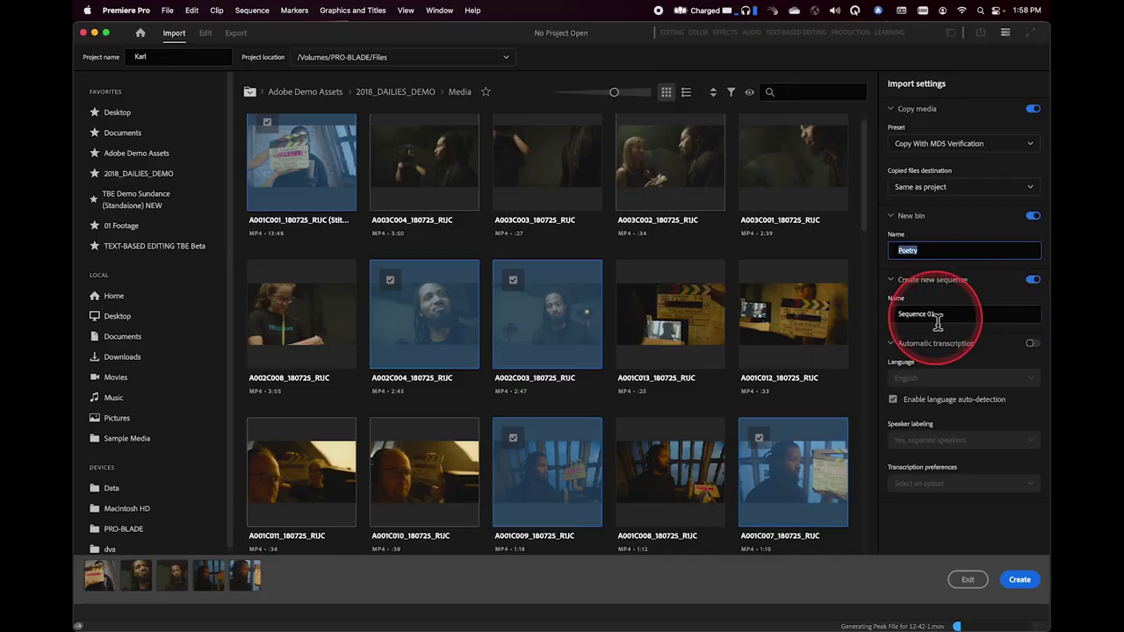
{"action": "left_click", "coordinate": [940, 320]}
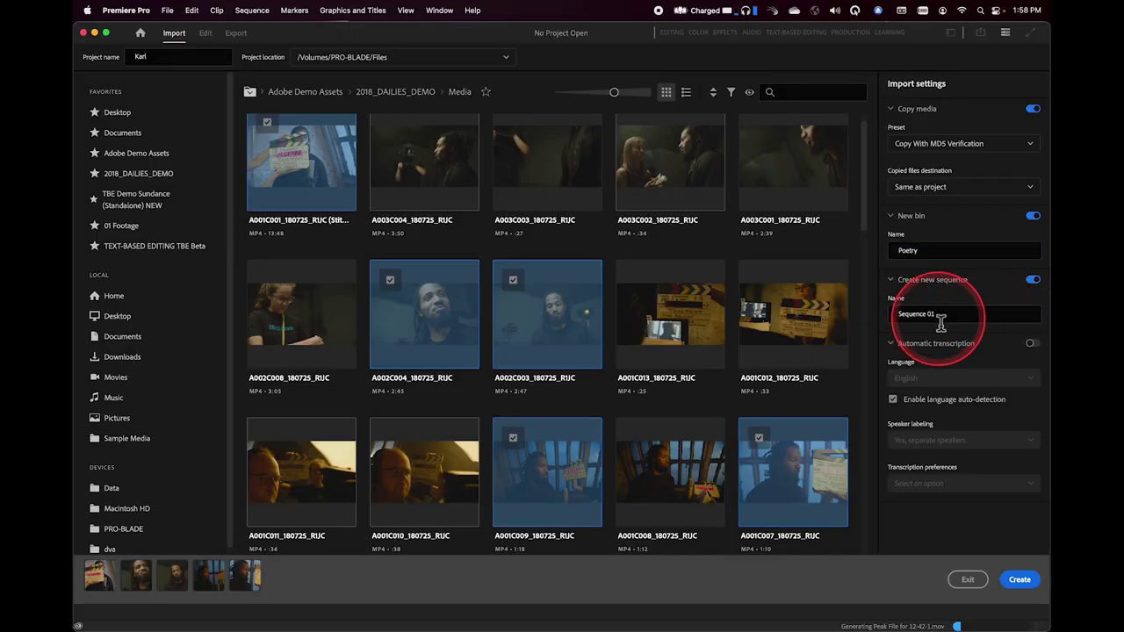
{"action": "left_click", "coordinate": [920, 321]}
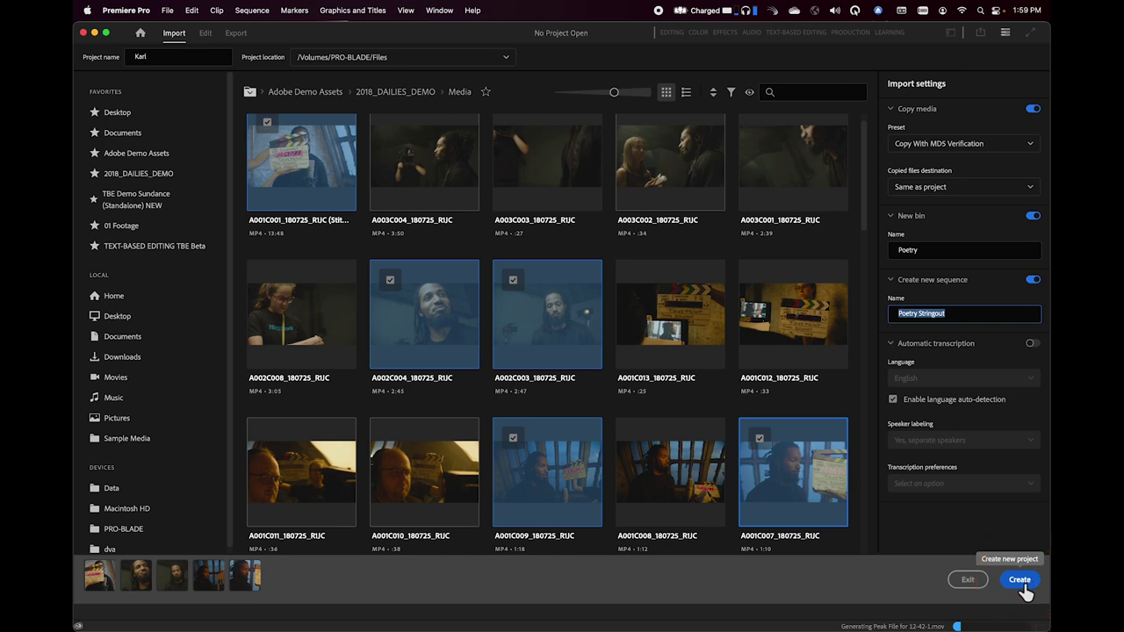
- Create the project with the chosen import settings, expand the Poetry bin and bring up the Source monitor
{"action": "left_click", "coordinate": [1020, 582]}
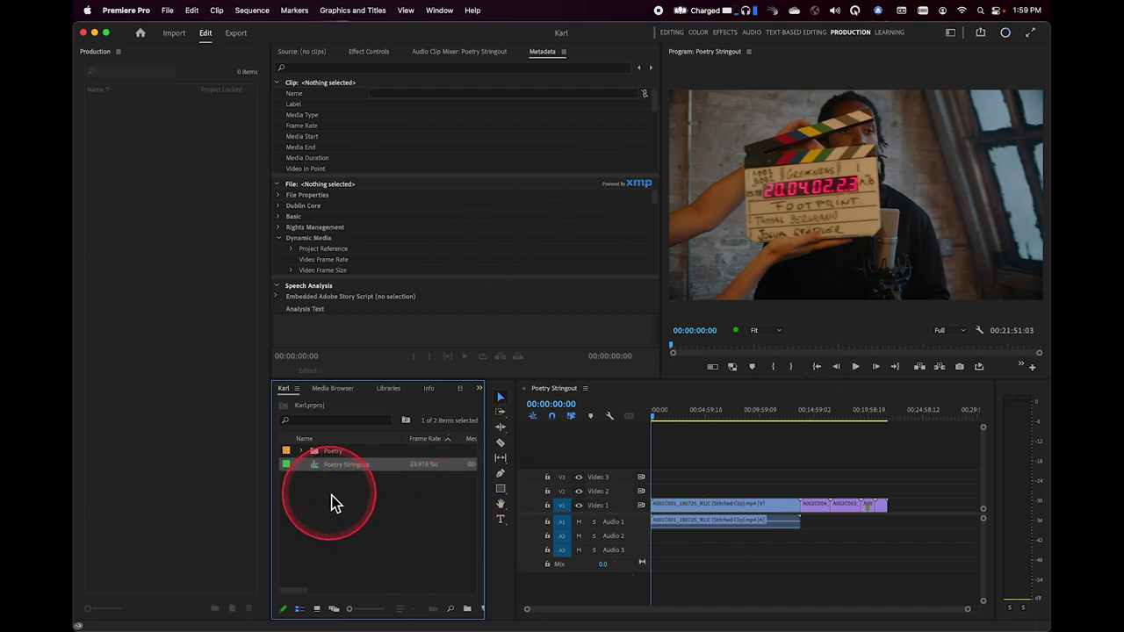
{"action": "left_click", "coordinate": [302, 452]}
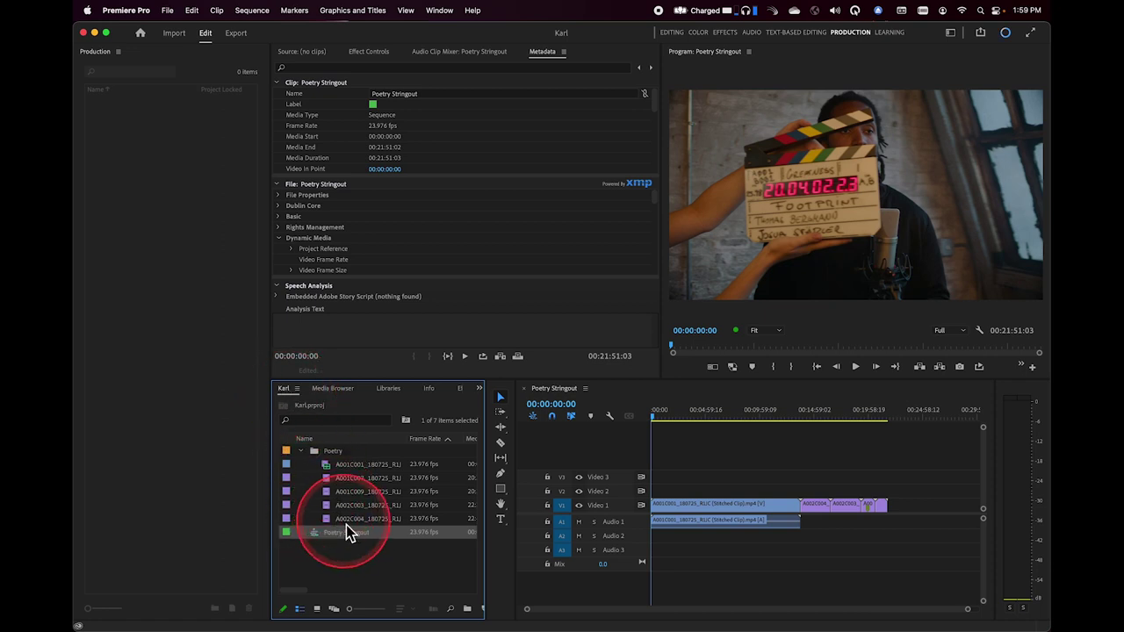
{"action": "left_click", "coordinate": [313, 55]}
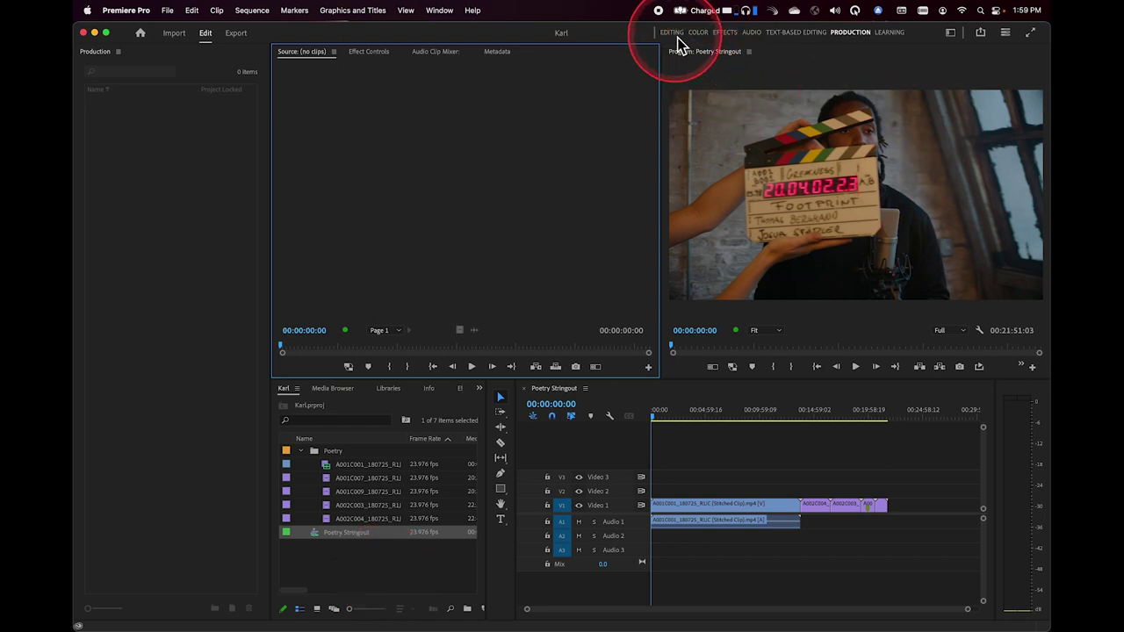
- Switch to the Editing workspace and reset it to its saved layout
{"action": "left_click", "coordinate": [951, 36]}
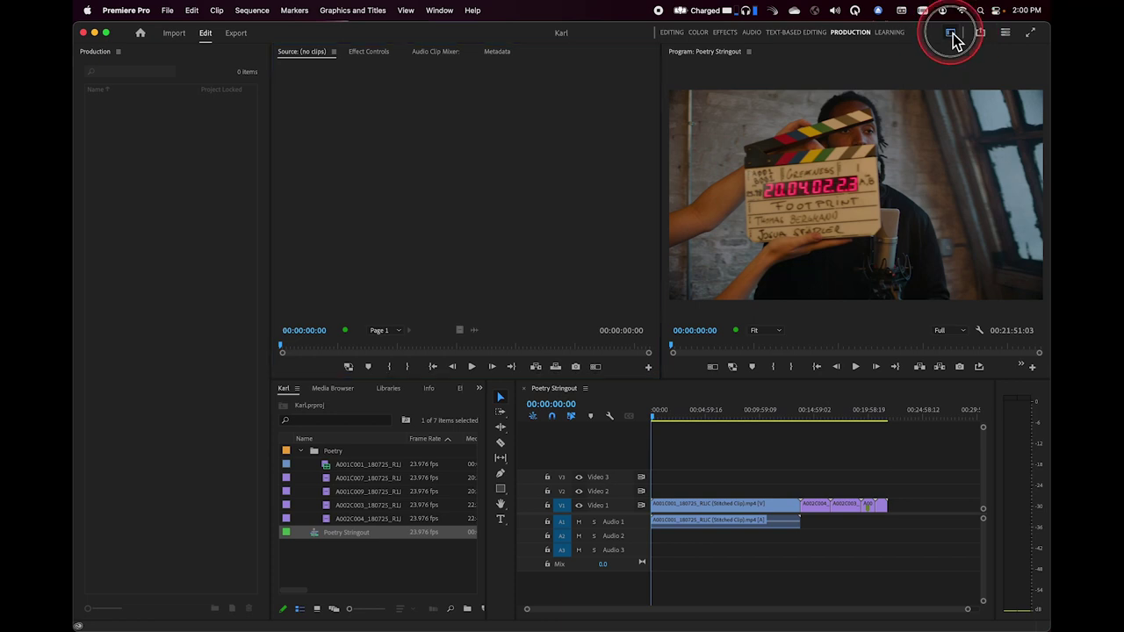
{"action": "left_click", "coordinate": [861, 51]}
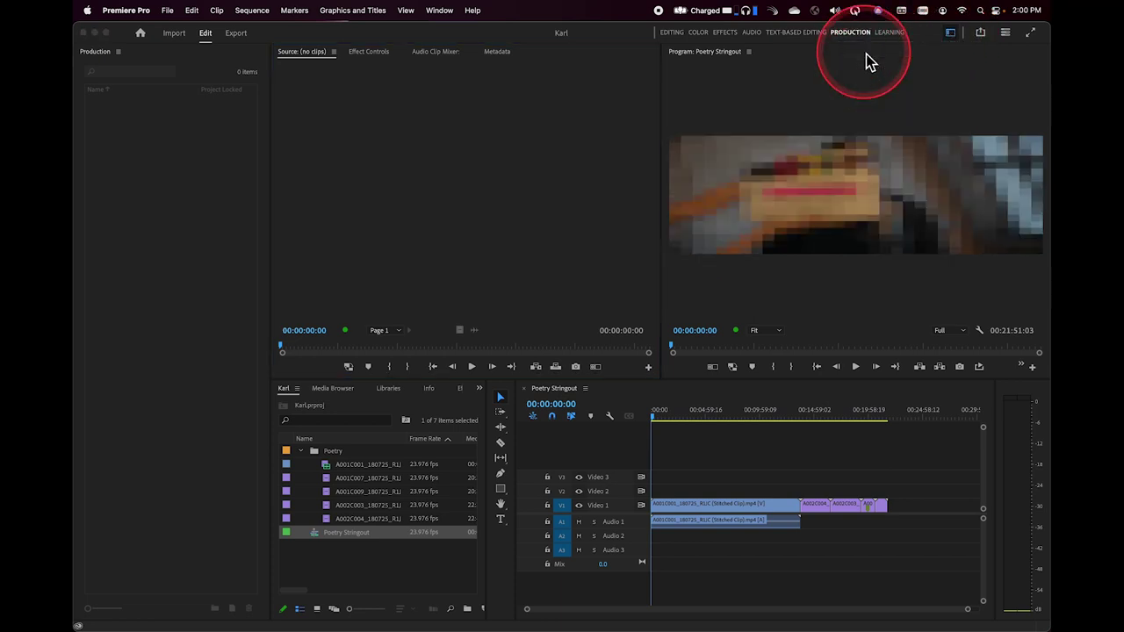
{"action": "left_click", "coordinate": [955, 37]}
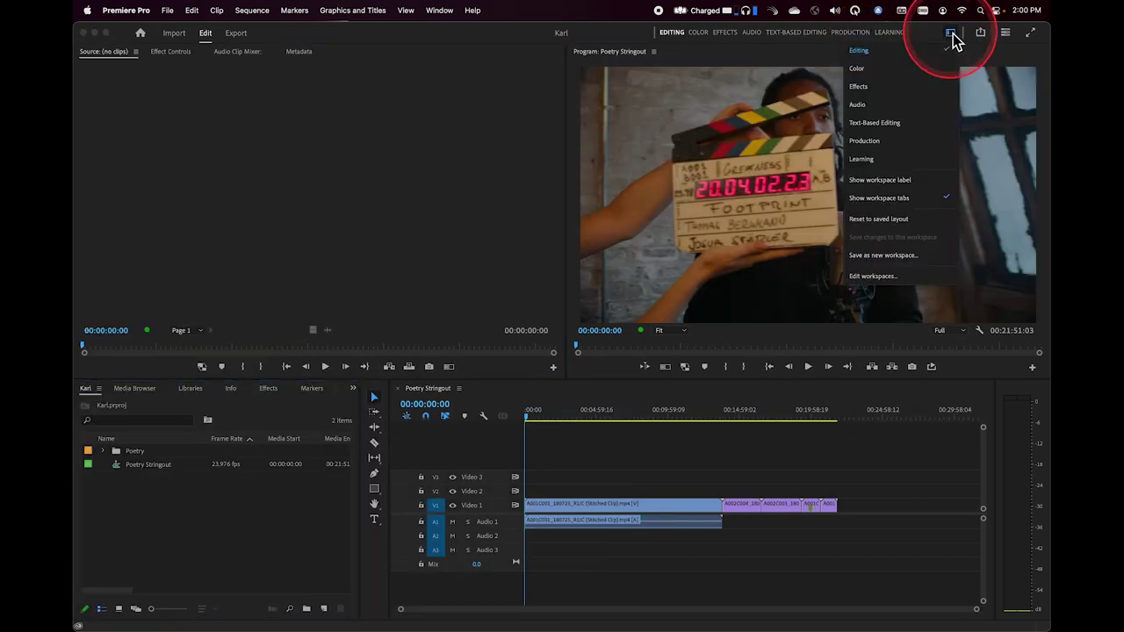
{"action": "left_click", "coordinate": [885, 227]}
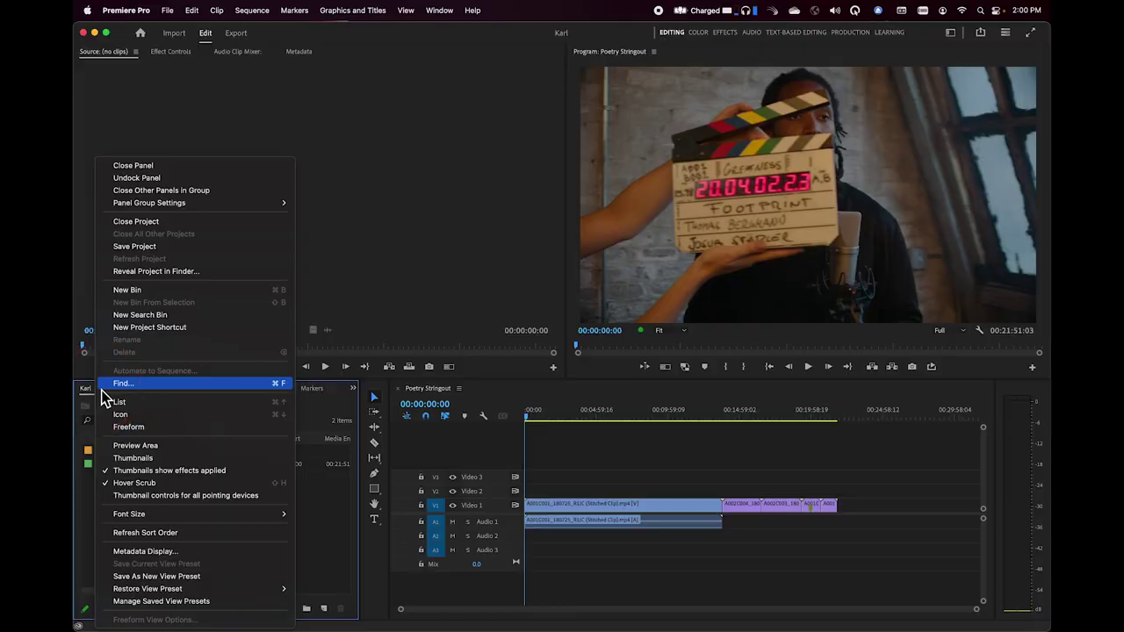
- Reveal the current project file in Finder and bring the PRO-BLADE location into view
{"action": "left_click", "coordinate": [142, 275]}
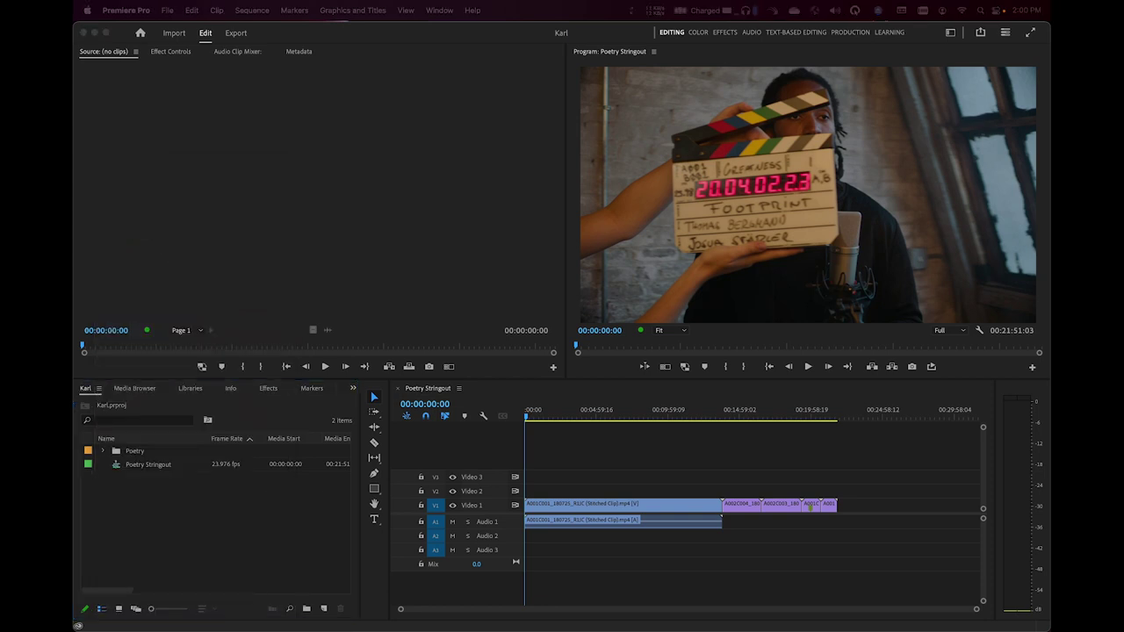
{"action": "left_click_drag", "start_coordinate": [446, 229], "coordinate": [501, 131]}
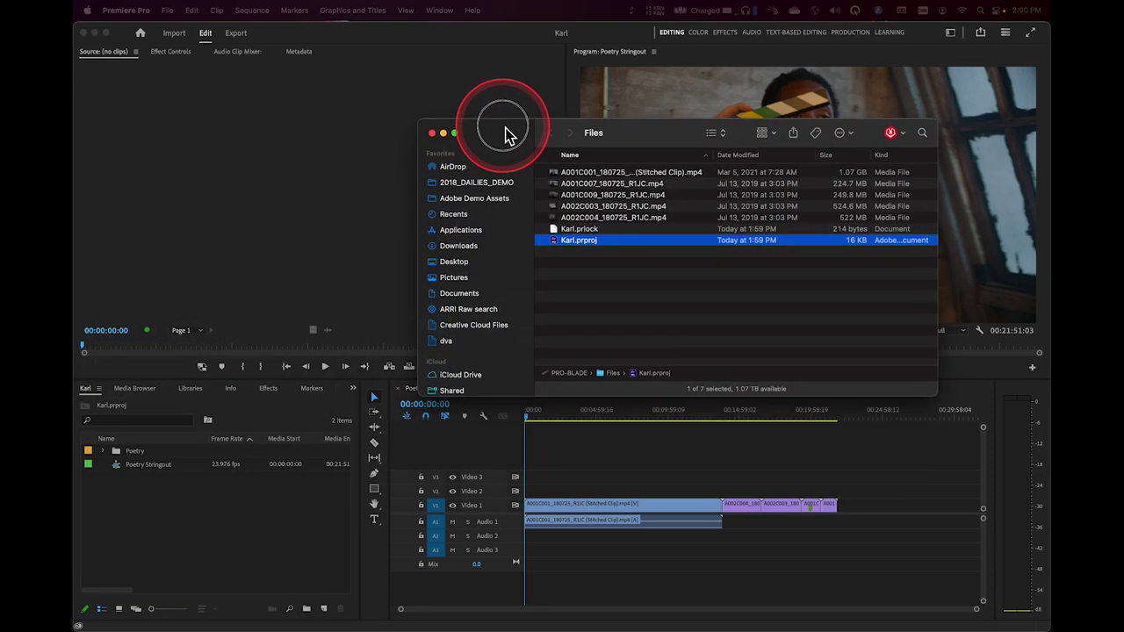
{"action": "scroll", "coordinate": [477, 351], "scroll_direction": "down", "scroll_amount": 5}
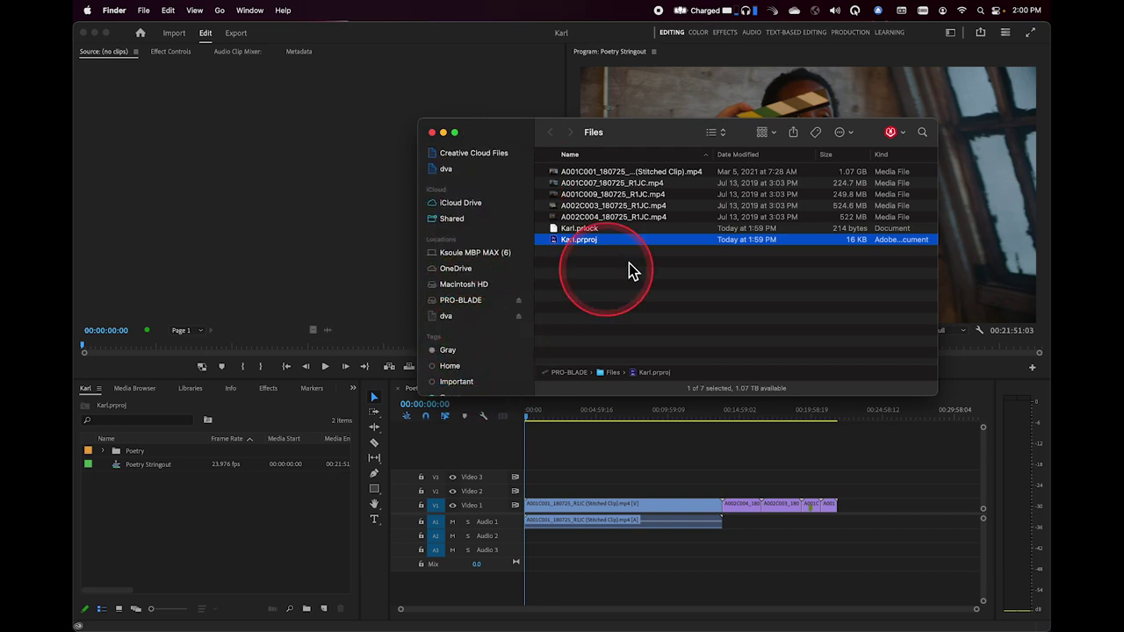
- Switch the Finder window to column view and inspect the project file and copied clips in PRO-BLADE's Files folder
{"action": "left_click", "coordinate": [719, 132]}
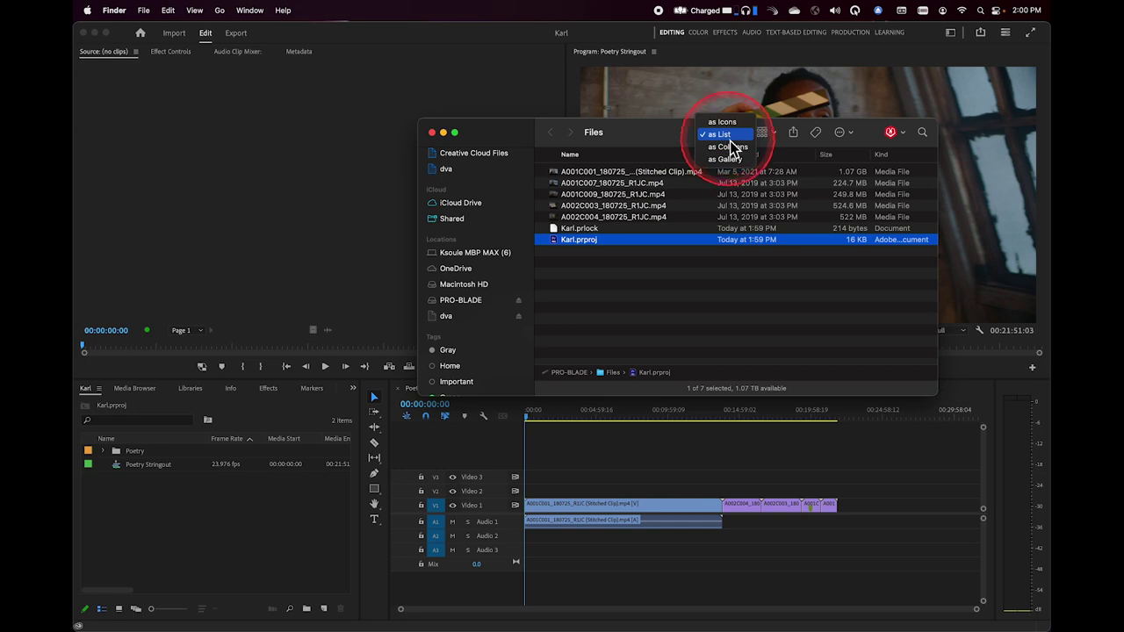
{"action": "left_click", "coordinate": [729, 147]}
{"action": "left_click", "coordinate": [720, 312]}
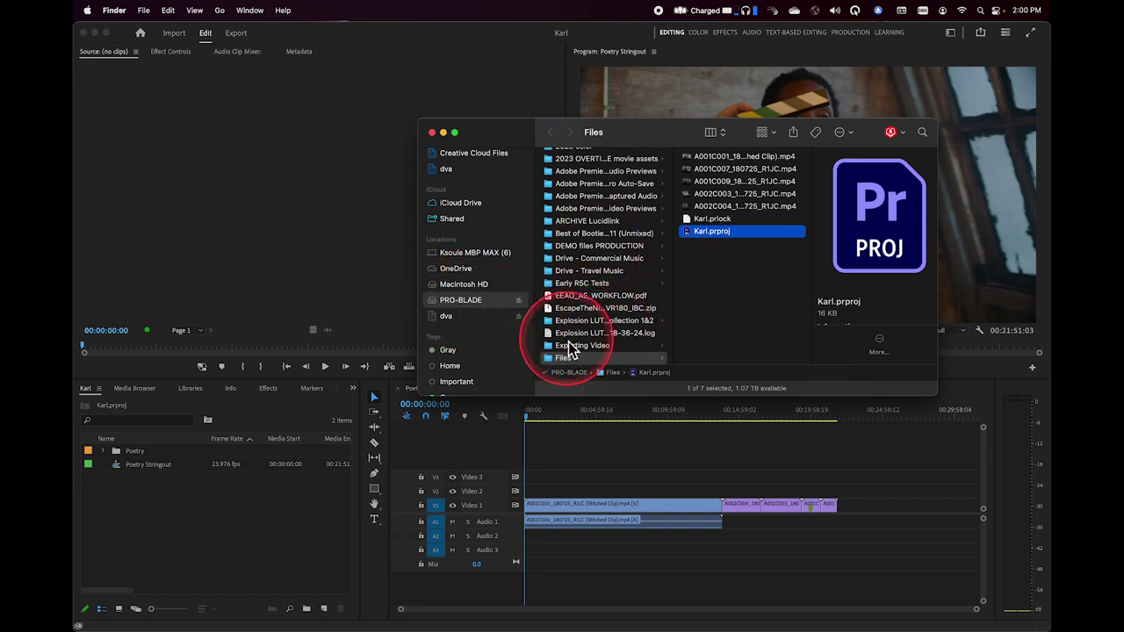
{"action": "left_click", "coordinate": [564, 360]}
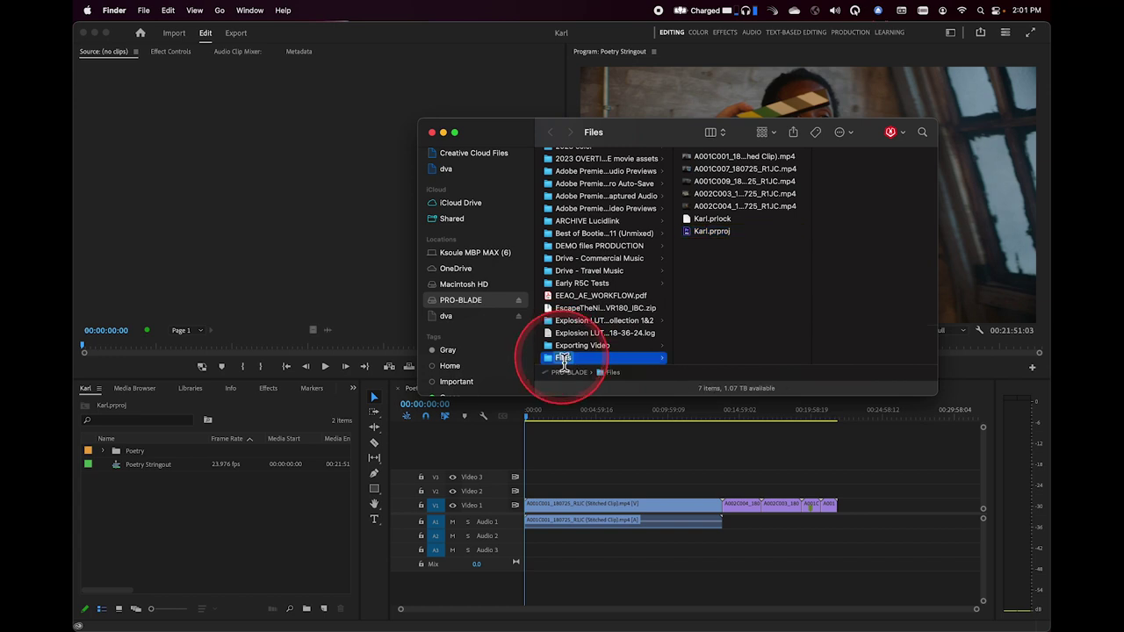
{"action": "left_click", "coordinate": [707, 235]}
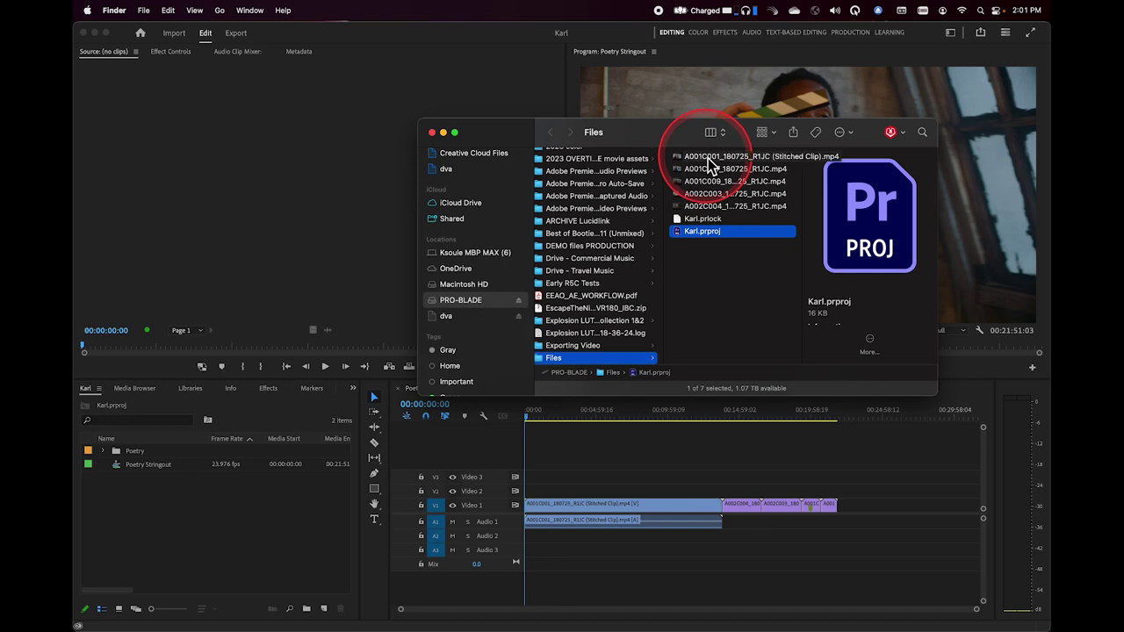
{"action": "left_click", "coordinate": [707, 235]}
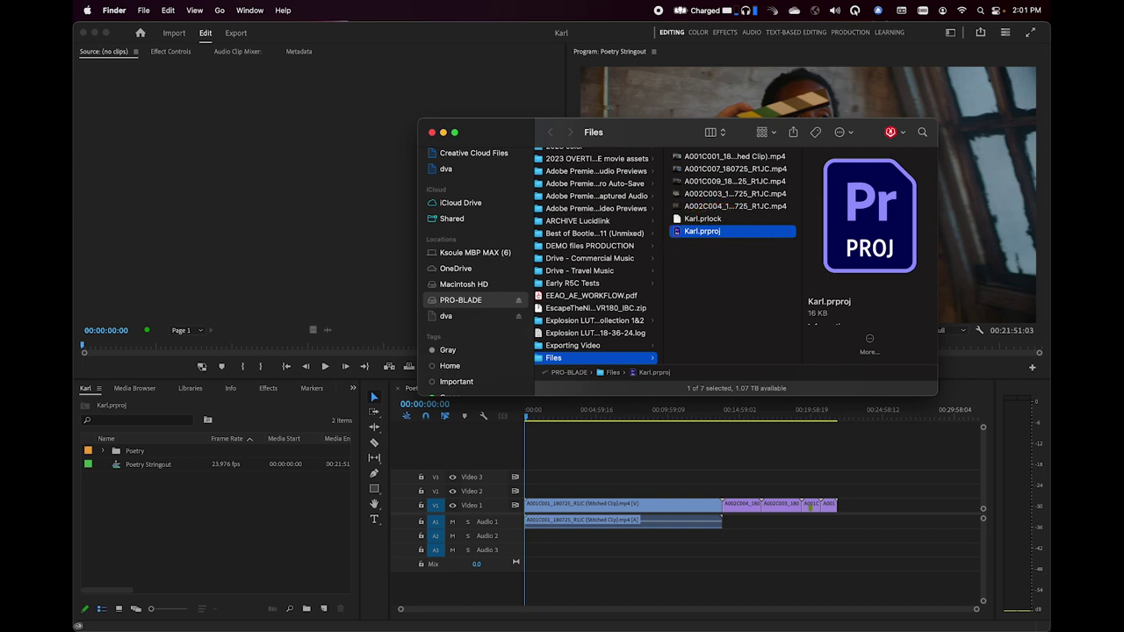
- Switch to Media Encoder, review the queue's ingest jobs for the copied clips and minimize its window
{"action": "key", "text": "super+o"}
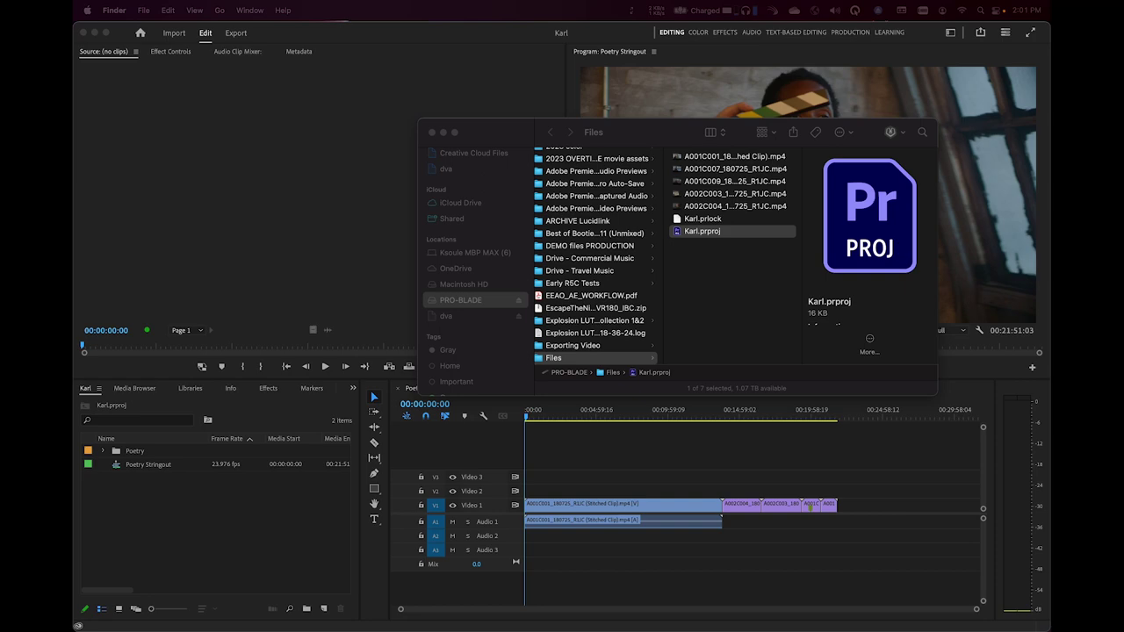
{"action": "left_click_drag", "start_coordinate": [401, 50], "coordinate": [517, 36]}
{"action": "left_click", "coordinate": [676, 313]}
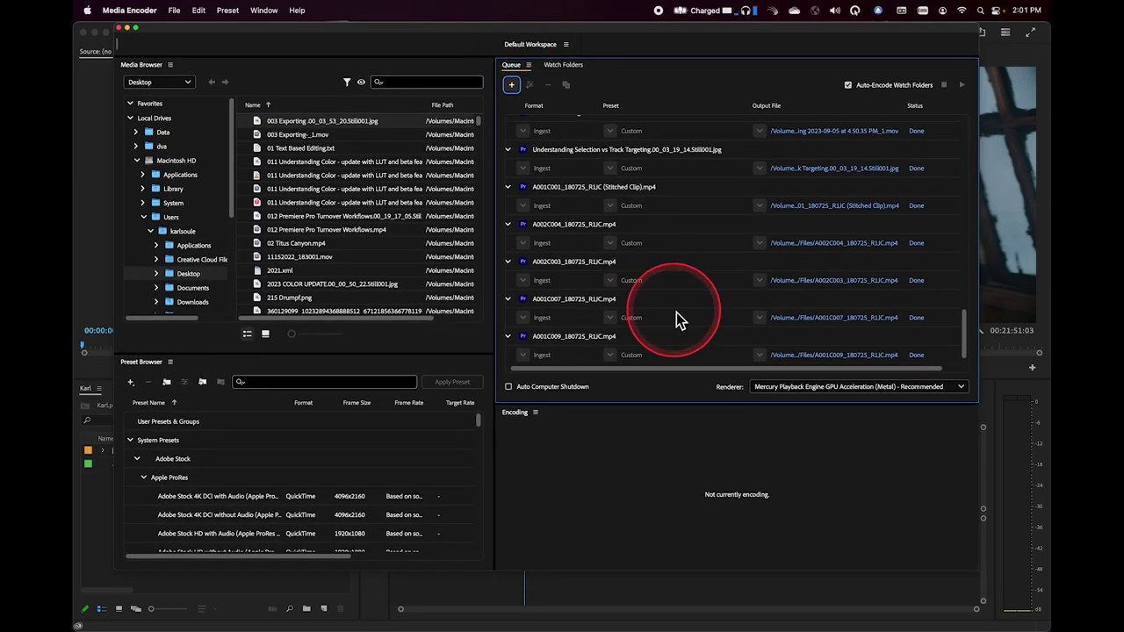
{"action": "scroll", "coordinate": [677, 313], "scroll_direction": "down", "scroll_amount": 1}
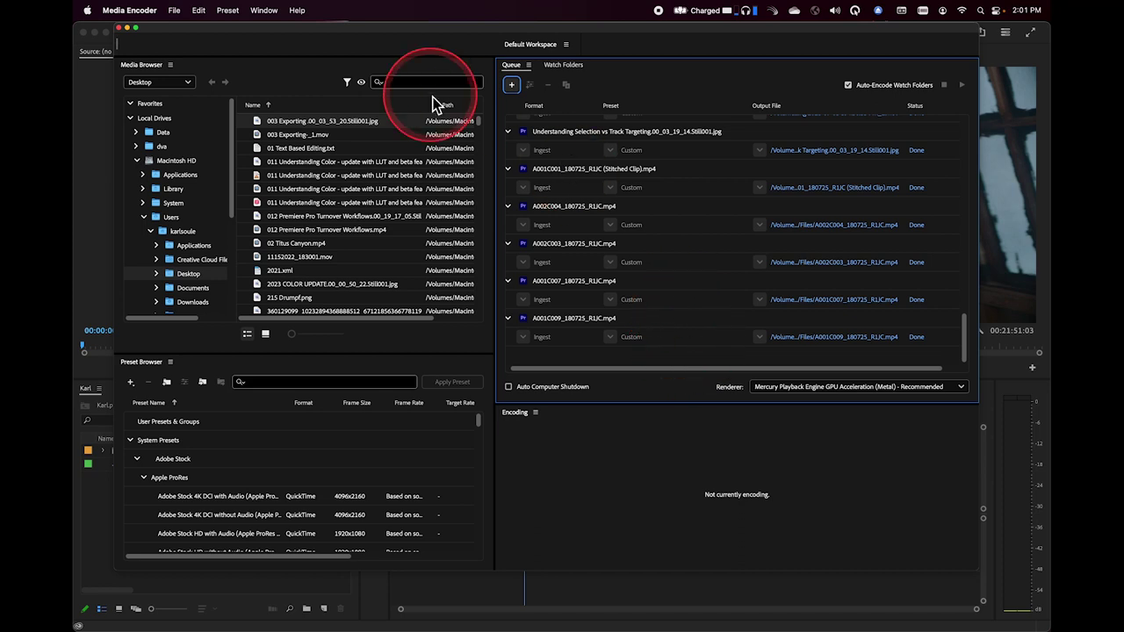
{"action": "left_click", "coordinate": [128, 29]}
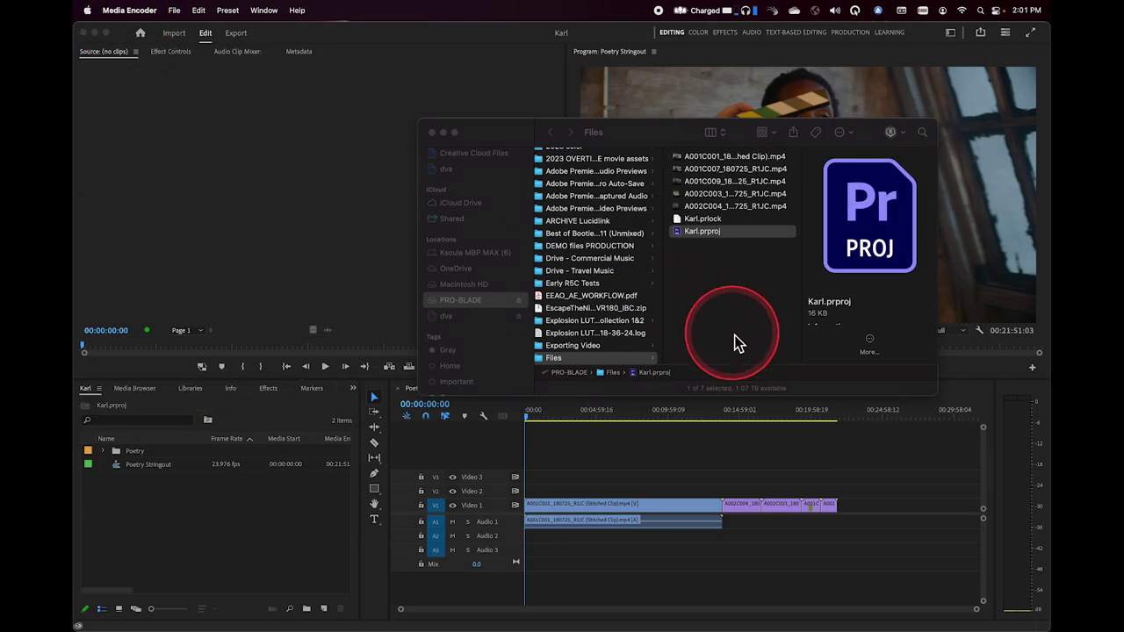
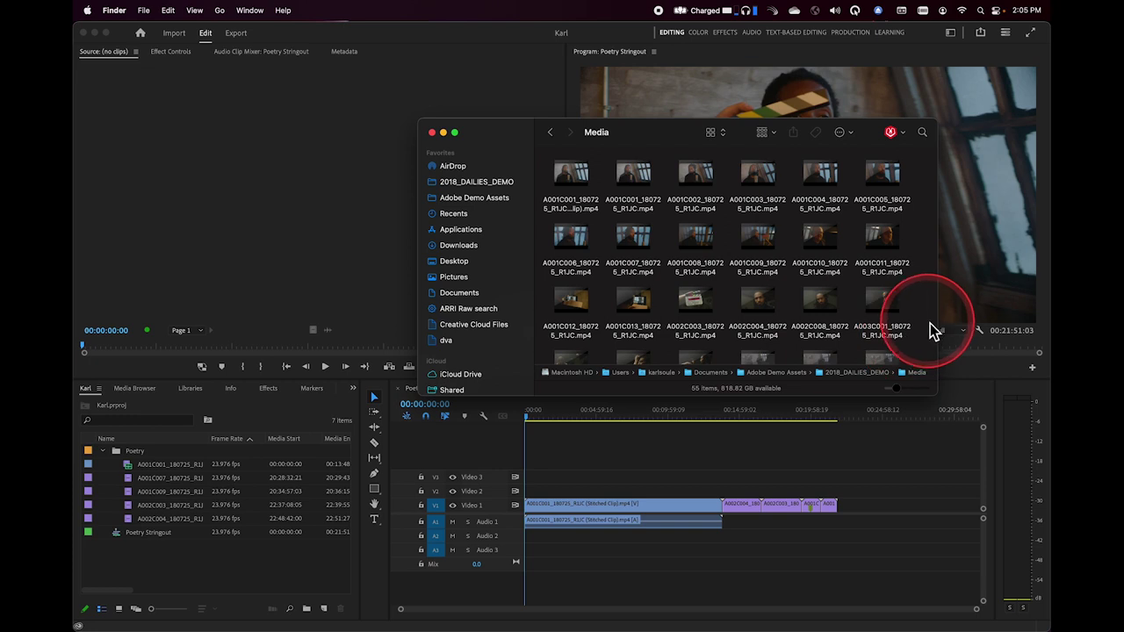
- Add the B001C007_180724ZA clip from Finder's 2018_DAILIES_DEMO Media folder to the project, outside the Poetry bin
{"action": "scroll", "coordinate": [934, 330], "scroll_direction": "up", "scroll_amount": 5}
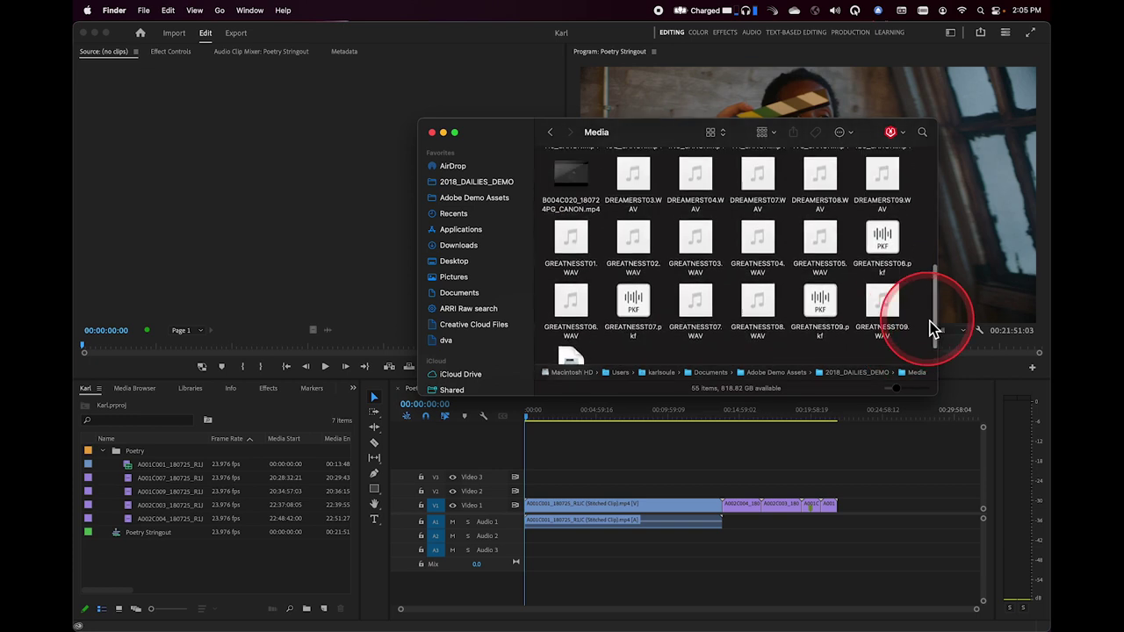
{"action": "left_click_drag", "start_coordinate": [924, 270], "coordinate": [245, 562]}
{"action": "left_click", "coordinate": [773, 199]}
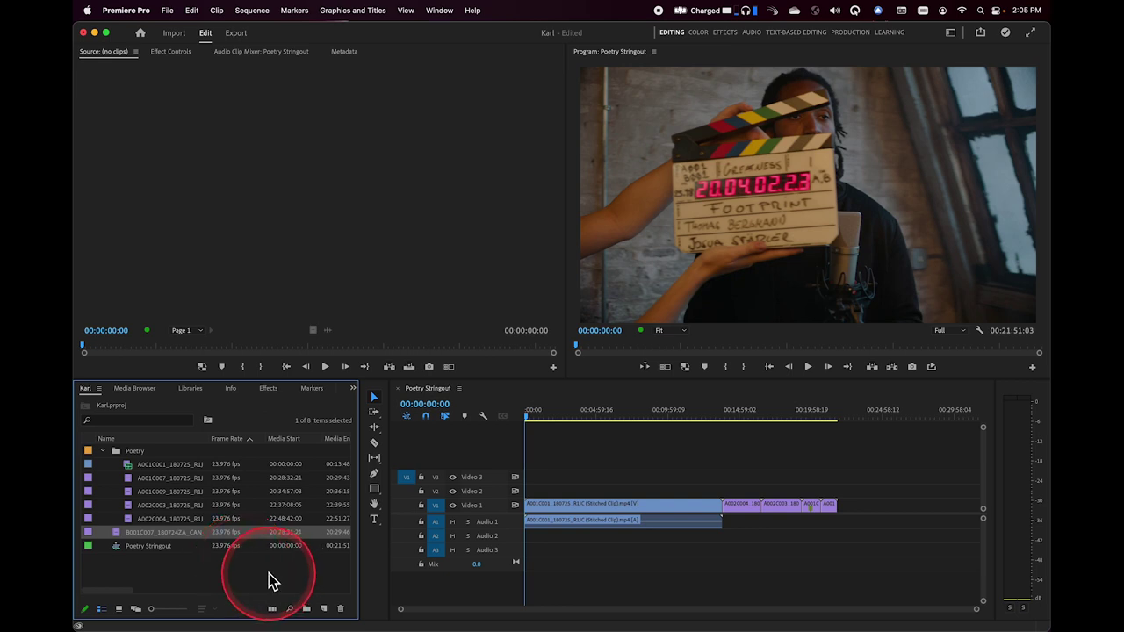
- Start a media import and browse on PRO-BLADE to folder 001 inside Overtime PT2 of 2023 OVERTIME movie assets
{"action": "double_click", "coordinate": [207, 578]}
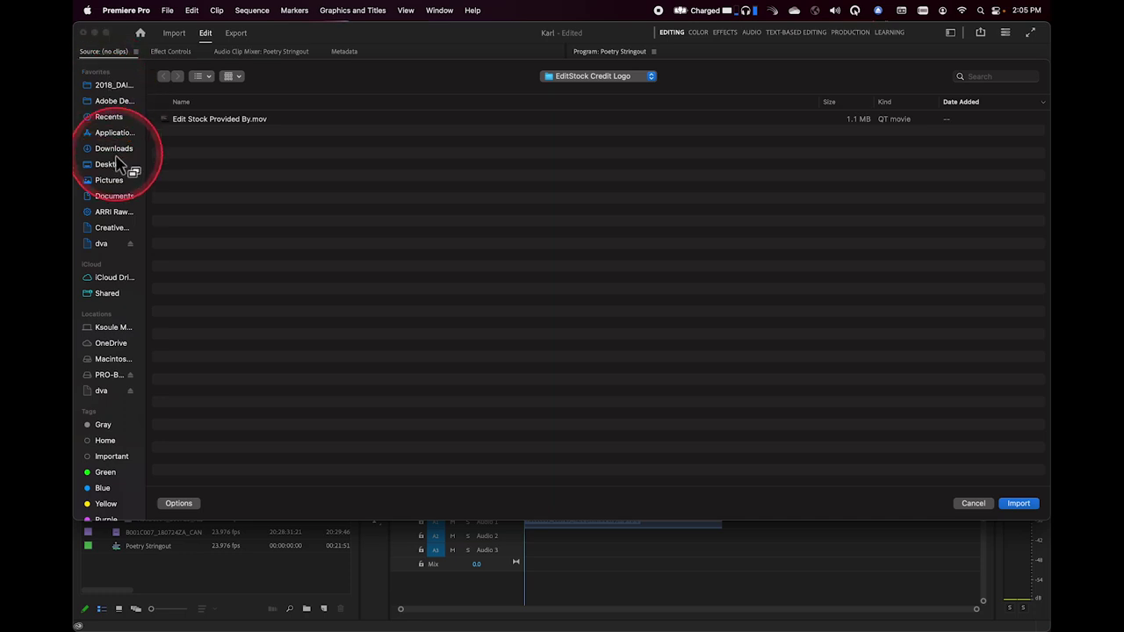
{"action": "left_click", "coordinate": [105, 375]}
{"action": "left_click", "coordinate": [105, 377]}
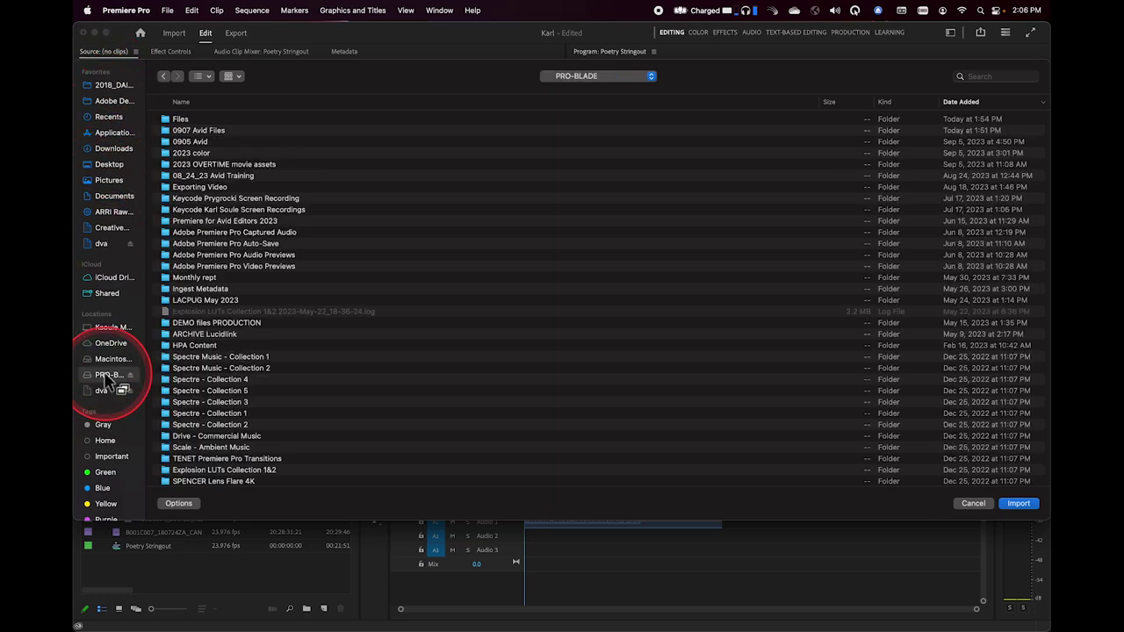
{"action": "double_click", "coordinate": [168, 164]}
{"action": "double_click", "coordinate": [168, 211]}
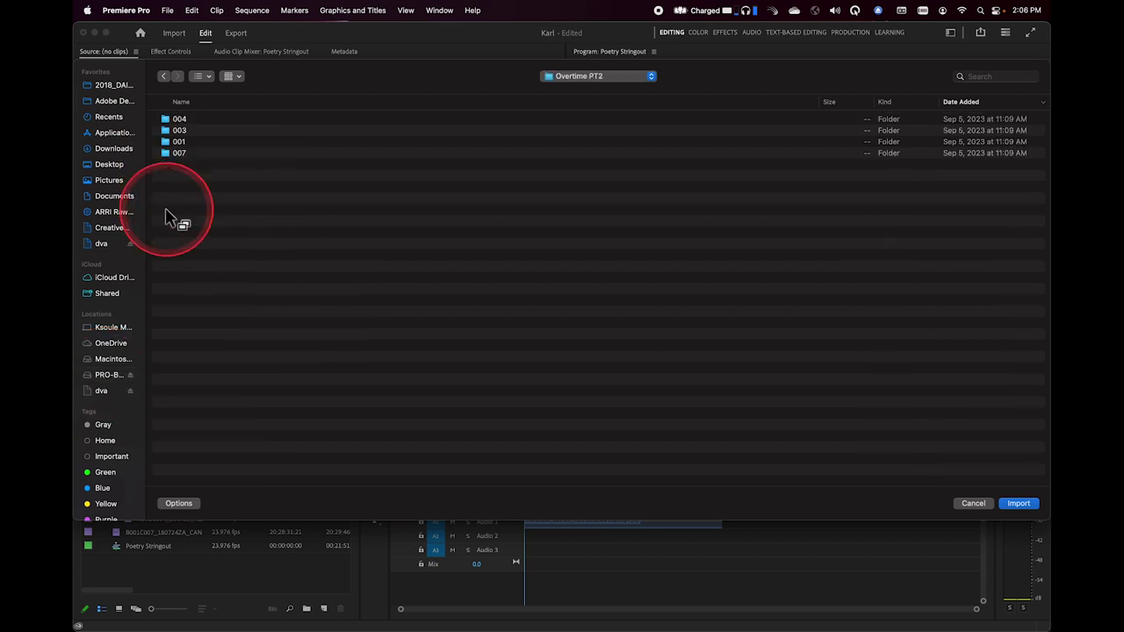
{"action": "double_click", "coordinate": [166, 145]}
- Import the consecutive block of 26 QT movie clips that starts with 1-59-1.mov
{"action": "left_click_drag", "start_coordinate": [285, 154], "coordinate": [189, 430]}
{"action": "left_click", "coordinate": [187, 420], "text": "shift"}
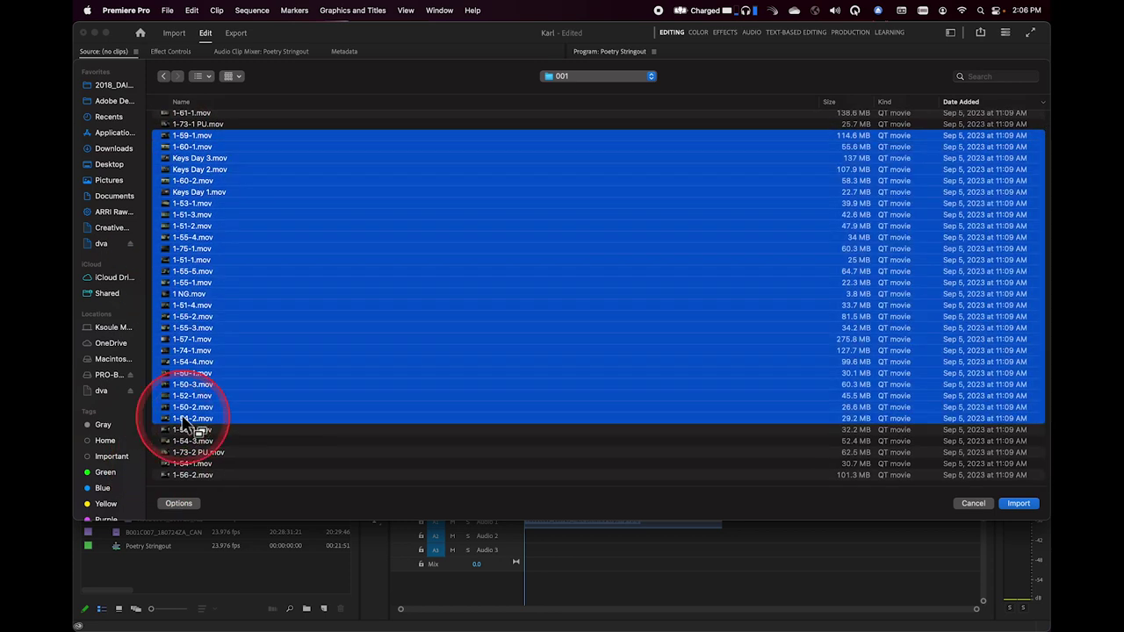
{"action": "left_click", "coordinate": [1019, 505]}
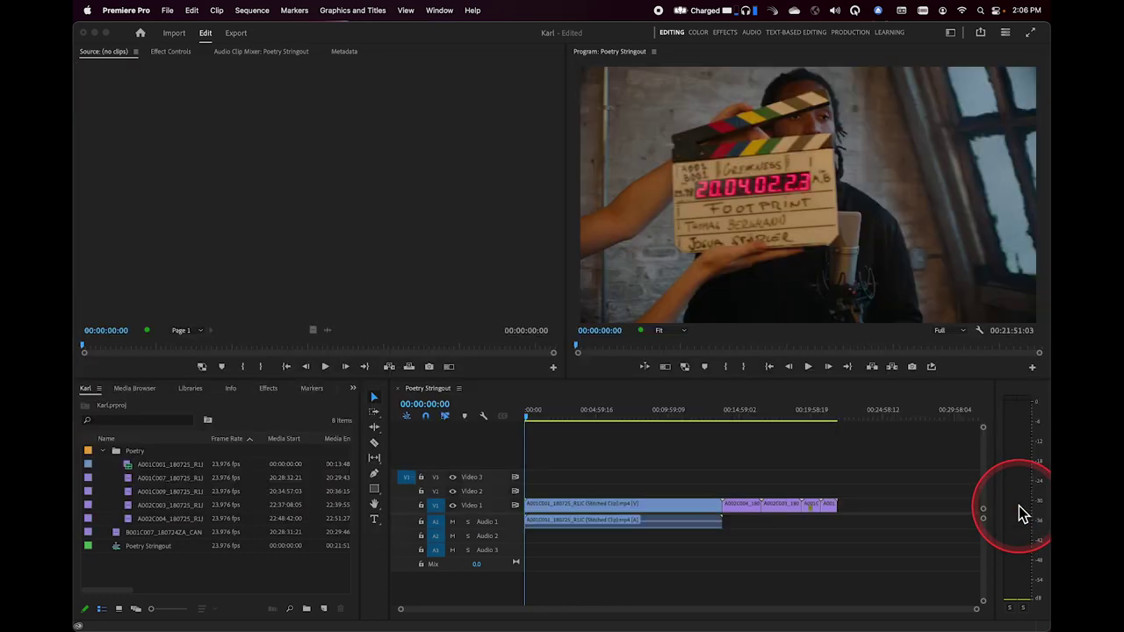
{"action": "left_click", "coordinate": [276, 516]}
{"action": "scroll", "coordinate": [277, 514], "scroll_direction": "down", "scroll_amount": 5}
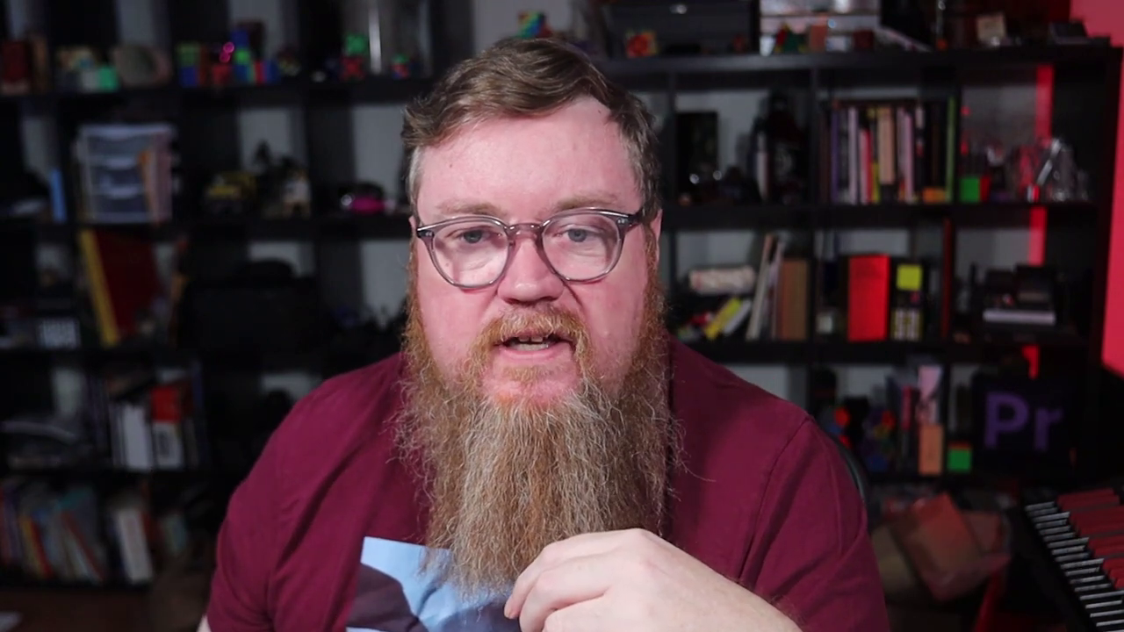
{"action": "left_click", "coordinate": [181, 552]}
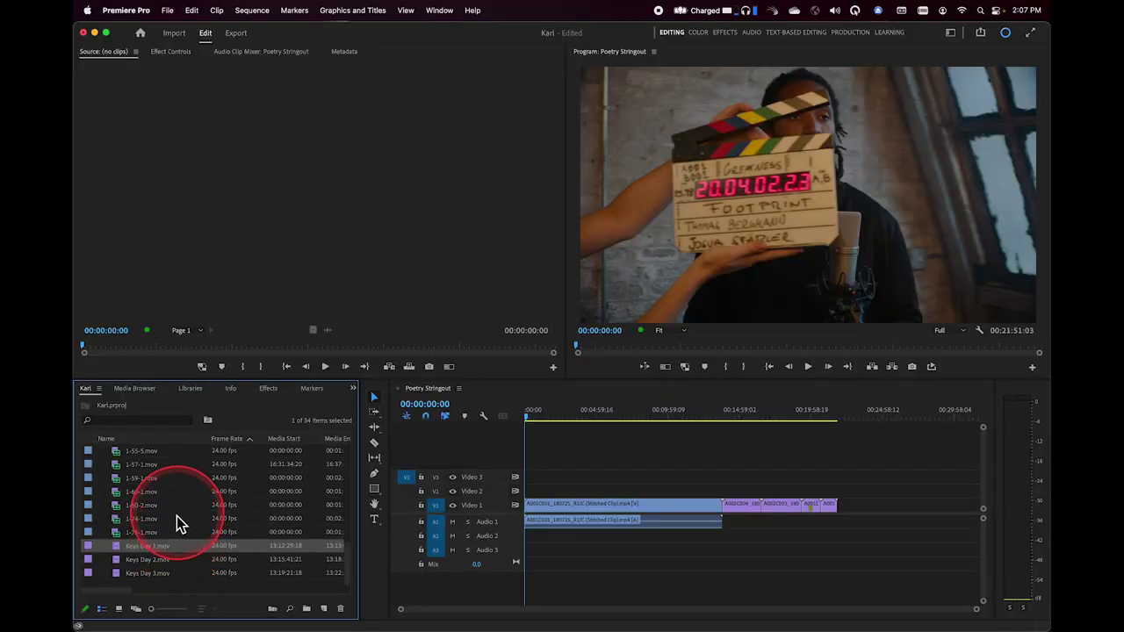
{"action": "left_click", "coordinate": [118, 534]}
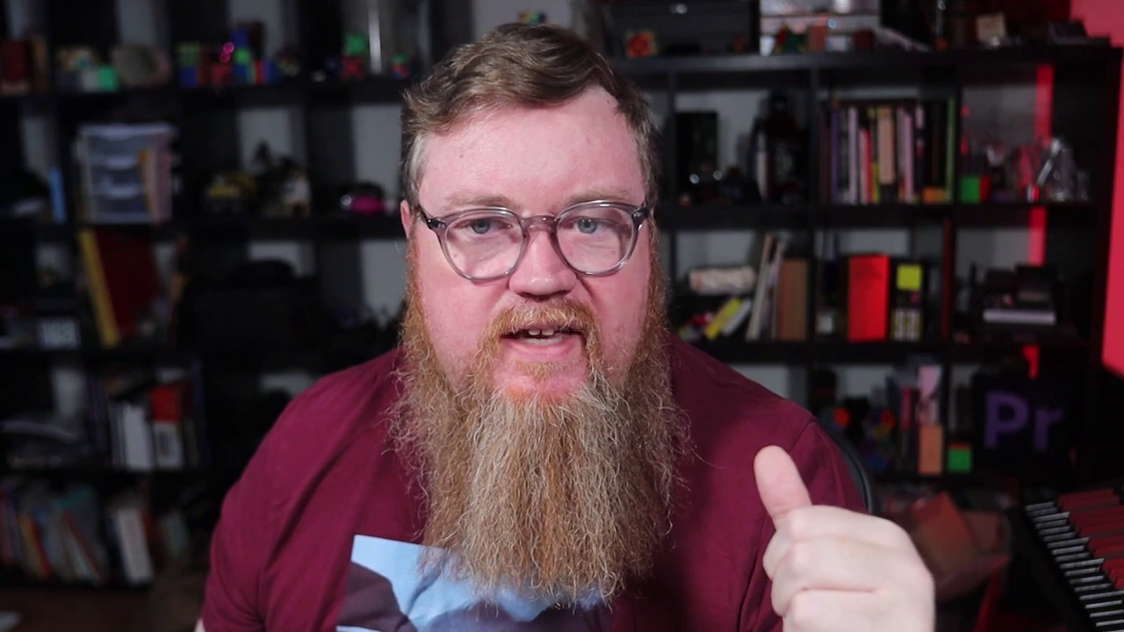
{"action": "left_click", "coordinate": [118, 529]}
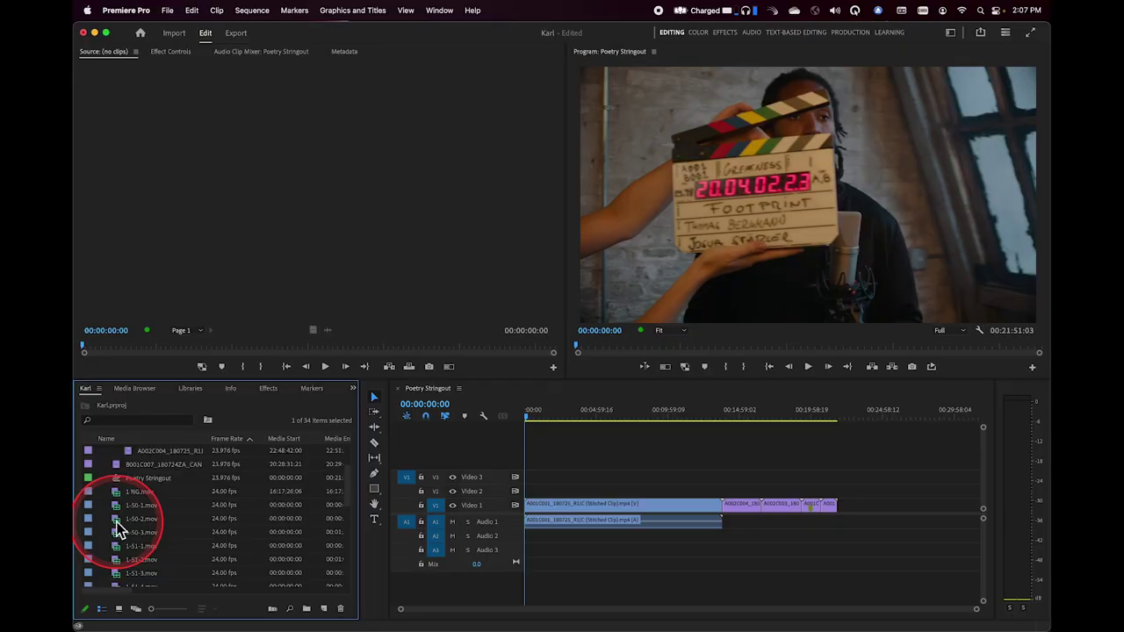
- Make the five clips from 1 NG.mov through 1-51-1.mov offline, keeping their media files on disk
{"action": "left_click", "coordinate": [119, 494]}
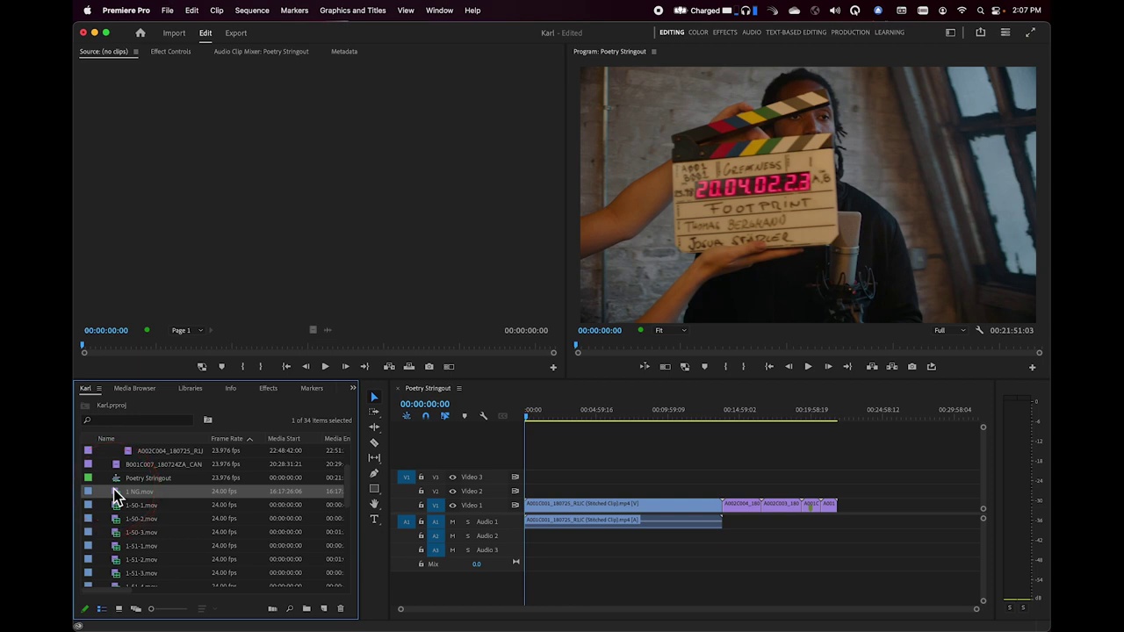
{"action": "left_click", "coordinate": [122, 545]}
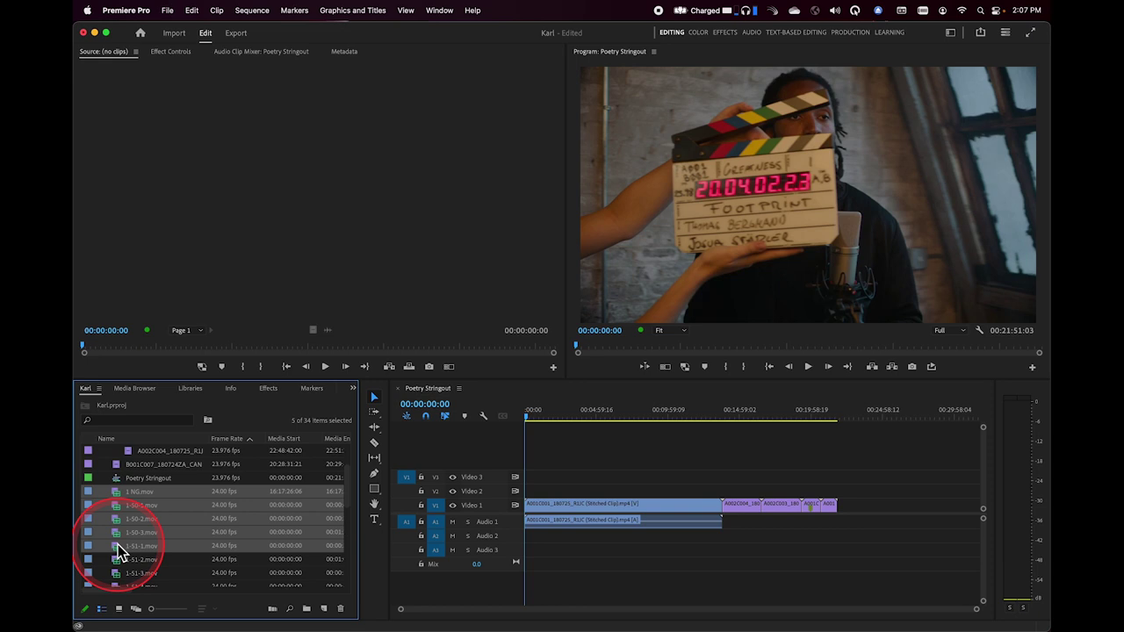
{"action": "right_click", "coordinate": [121, 552]}
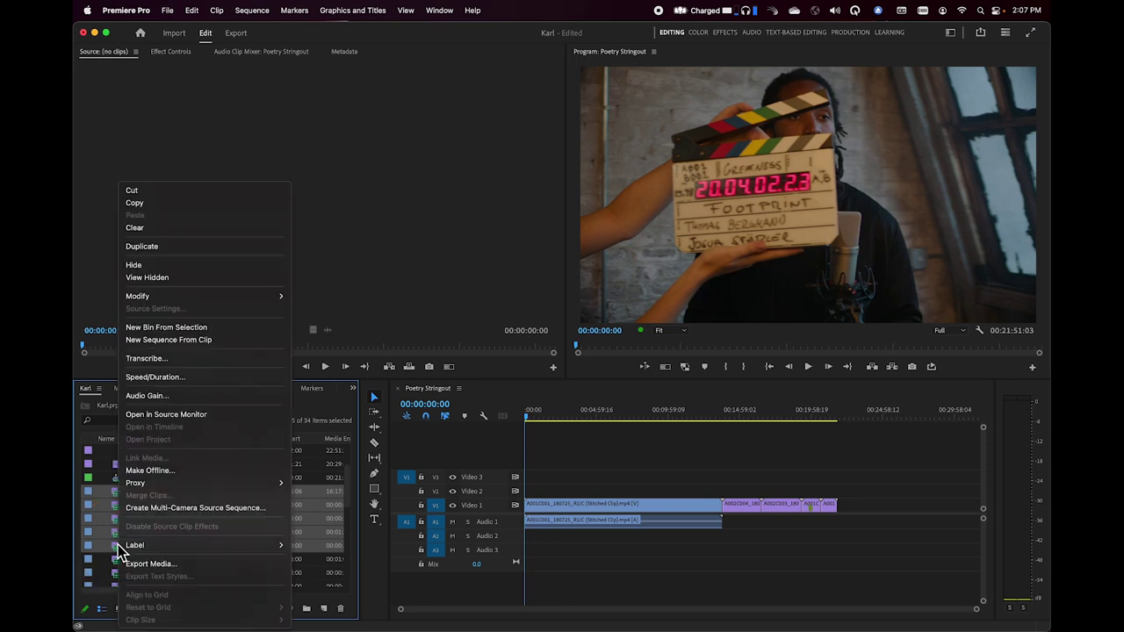
{"action": "mouse_move", "coordinate": [150, 488]}
{"action": "left_mouse_down"}
{"action": "mouse_move", "coordinate": [151, 504]}
{"action": "mouse_move", "coordinate": [153, 477]}
{"action": "mouse_move", "coordinate": [139, 474]}
{"action": "left_mouse_up"}
{"action": "left_click", "coordinate": [149, 473]}
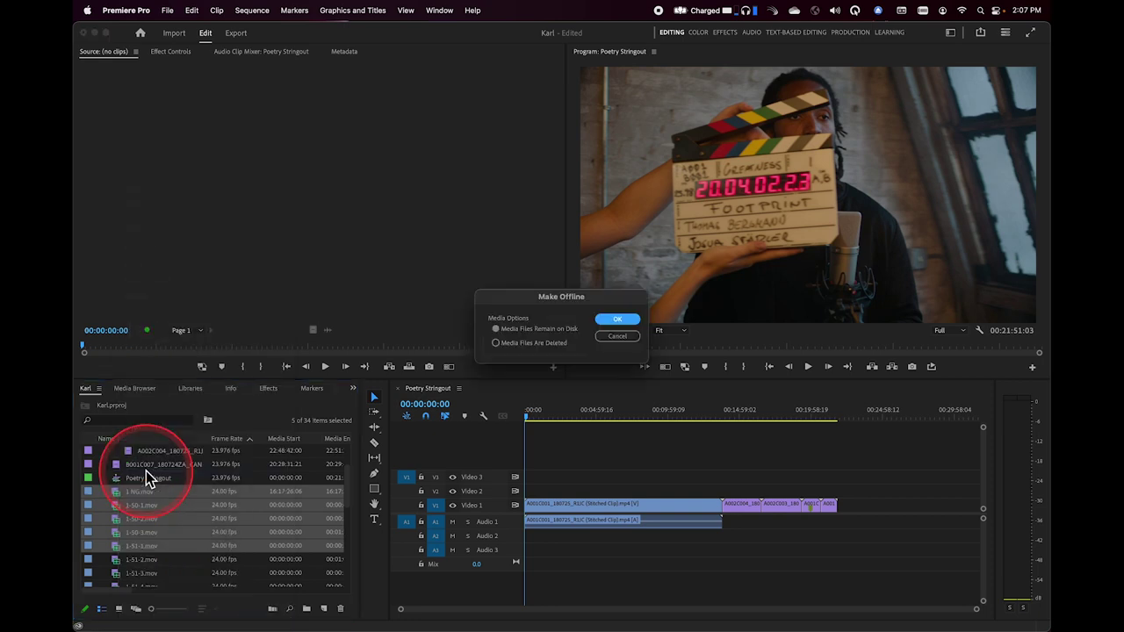
{"action": "left_click", "coordinate": [618, 339]}
{"action": "left_click_drag", "start_coordinate": [618, 347], "coordinate": [616, 321]}
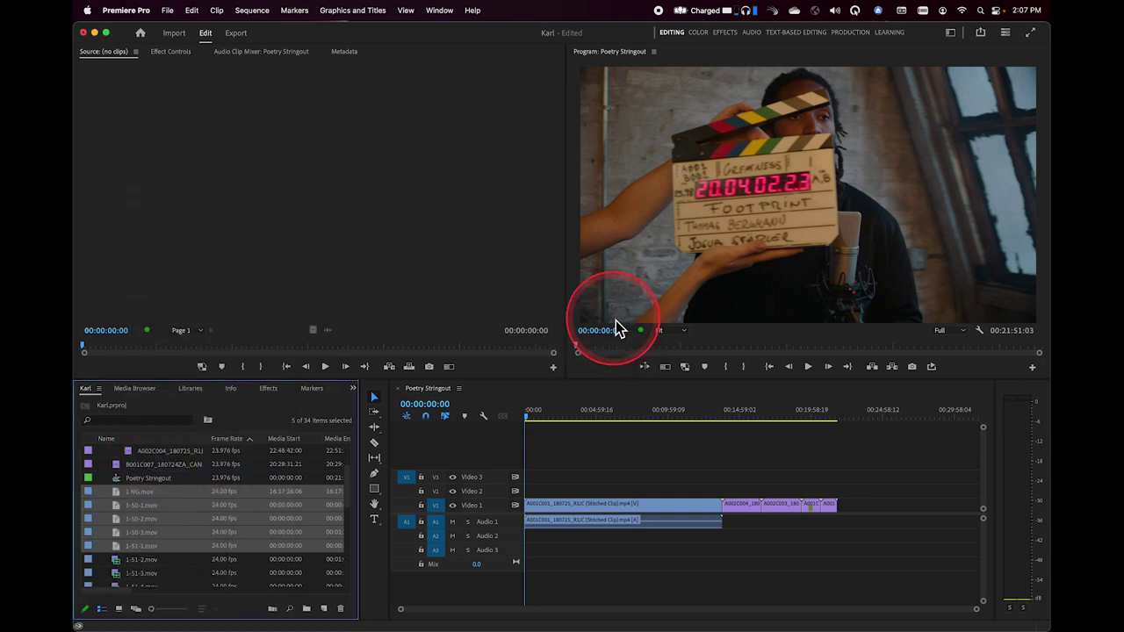
- Start linking media for the five offline clips from 1 NG.mov through 1-51-1.mov and open the file locator for 1 NG.mov
{"action": "left_click", "coordinate": [158, 546]}
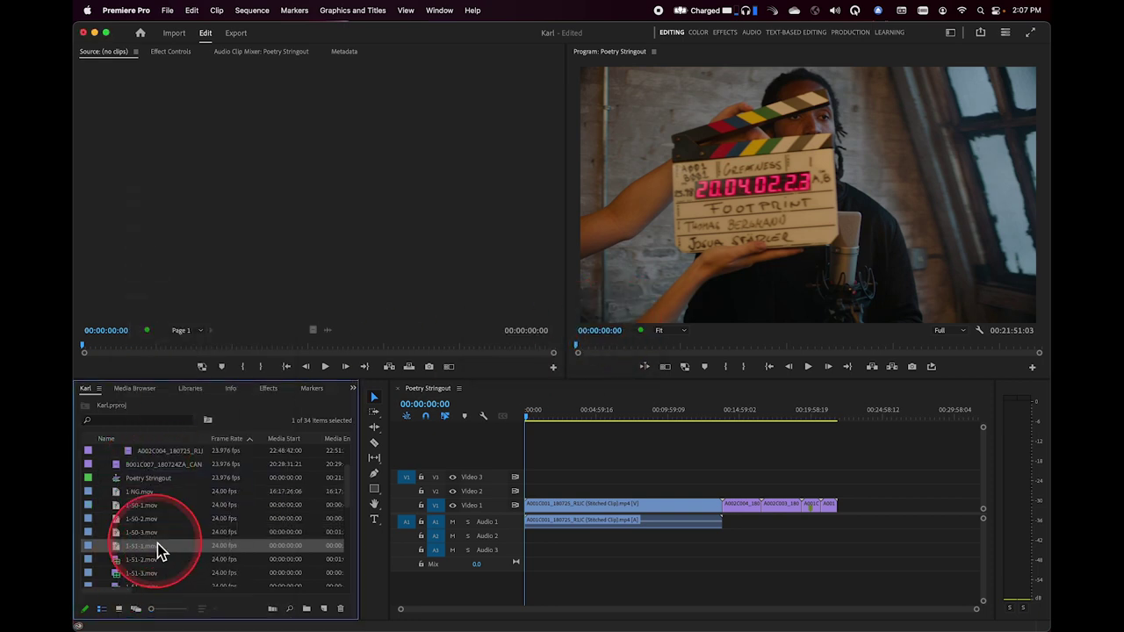
{"action": "left_click_drag", "start_coordinate": [157, 543], "coordinate": [124, 501]}
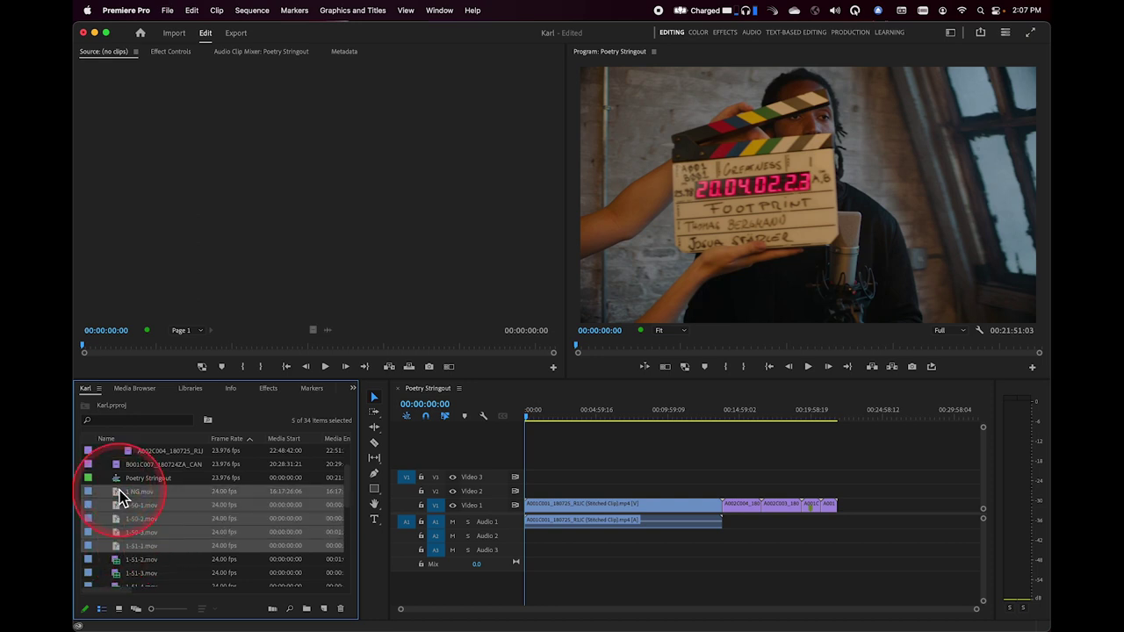
{"action": "right_click", "coordinate": [120, 493]}
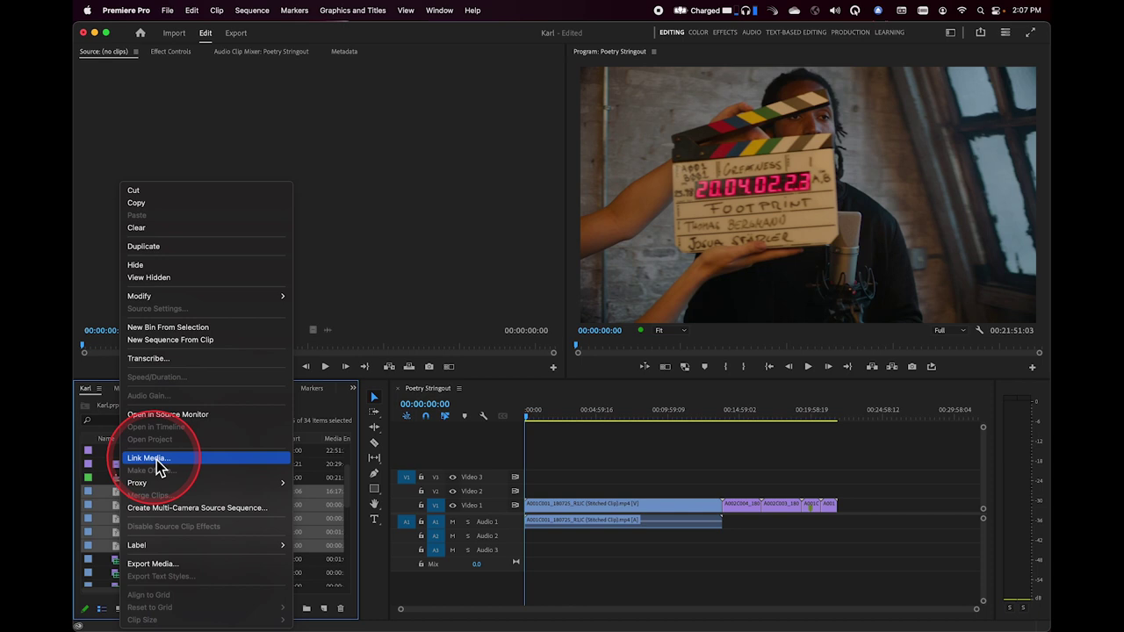
{"action": "left_click", "coordinate": [156, 459]}
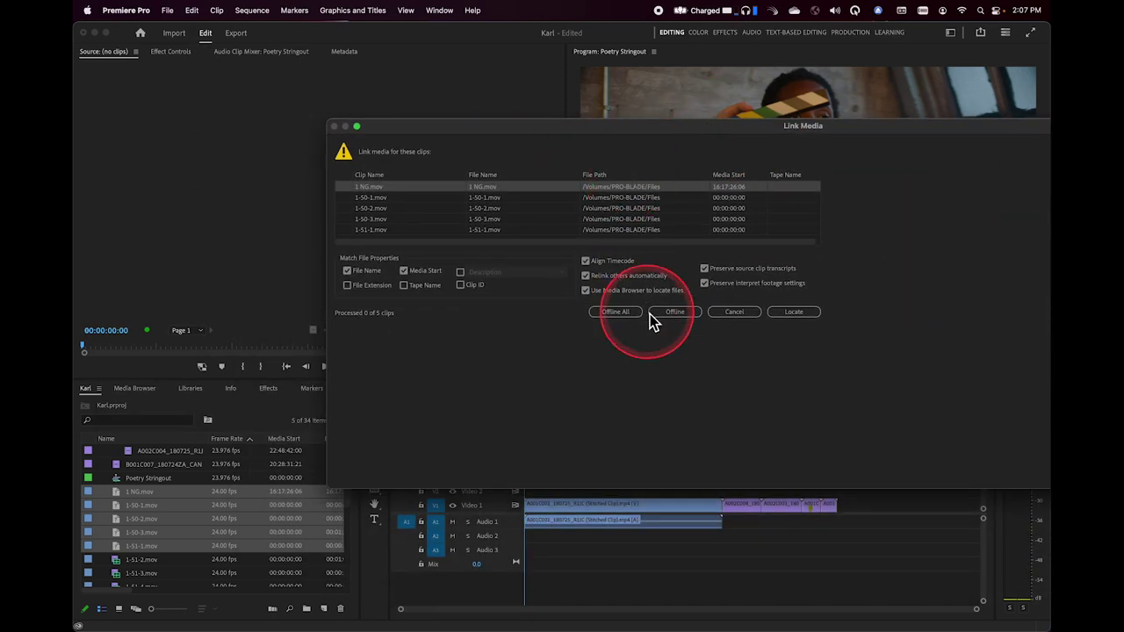
{"action": "left_click", "coordinate": [800, 312]}
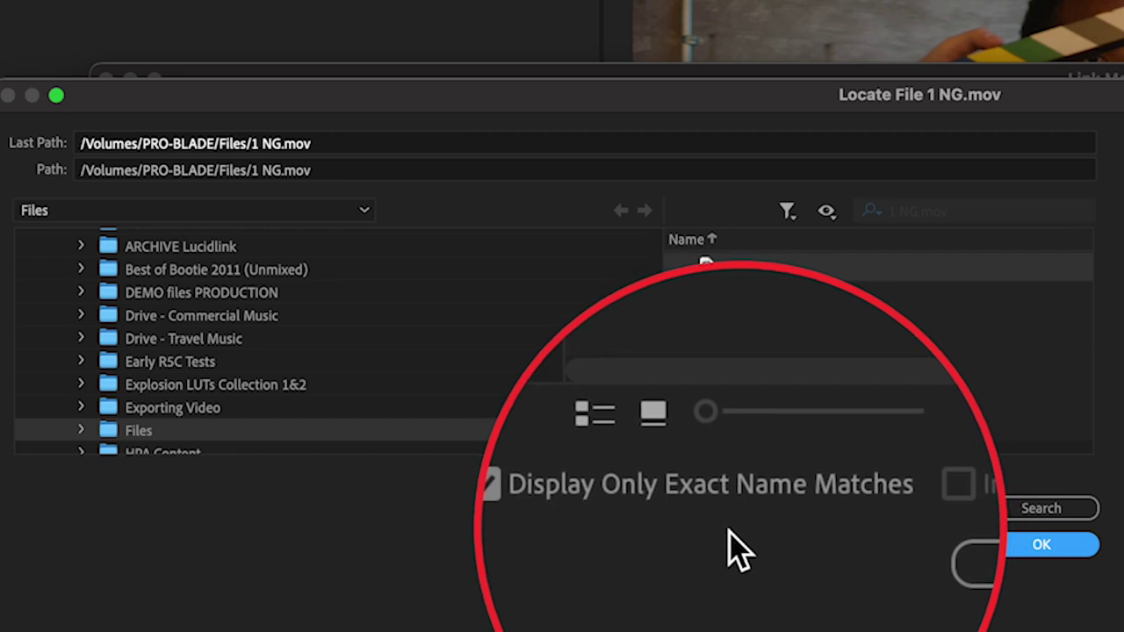
- Review the Files folder without exact name filtering, restore Display Only Exact Name Matches, and relink the clips using 1 NG.mov
{"action": "left_click", "coordinate": [628, 506]}
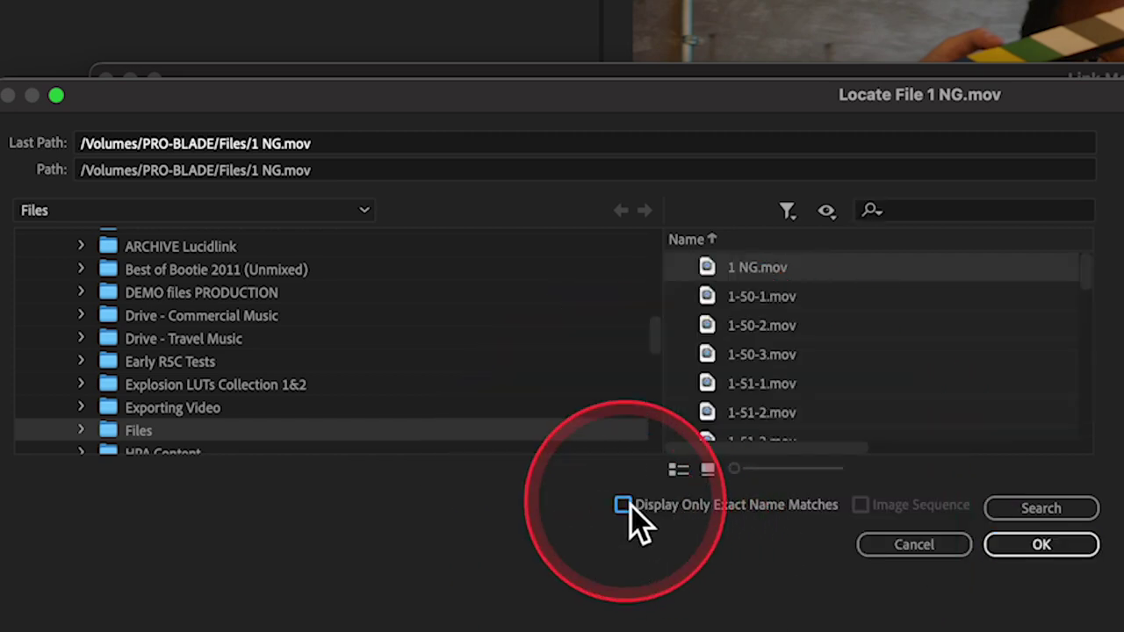
{"action": "scroll", "coordinate": [870, 401], "scroll_direction": "down", "scroll_amount": 10}
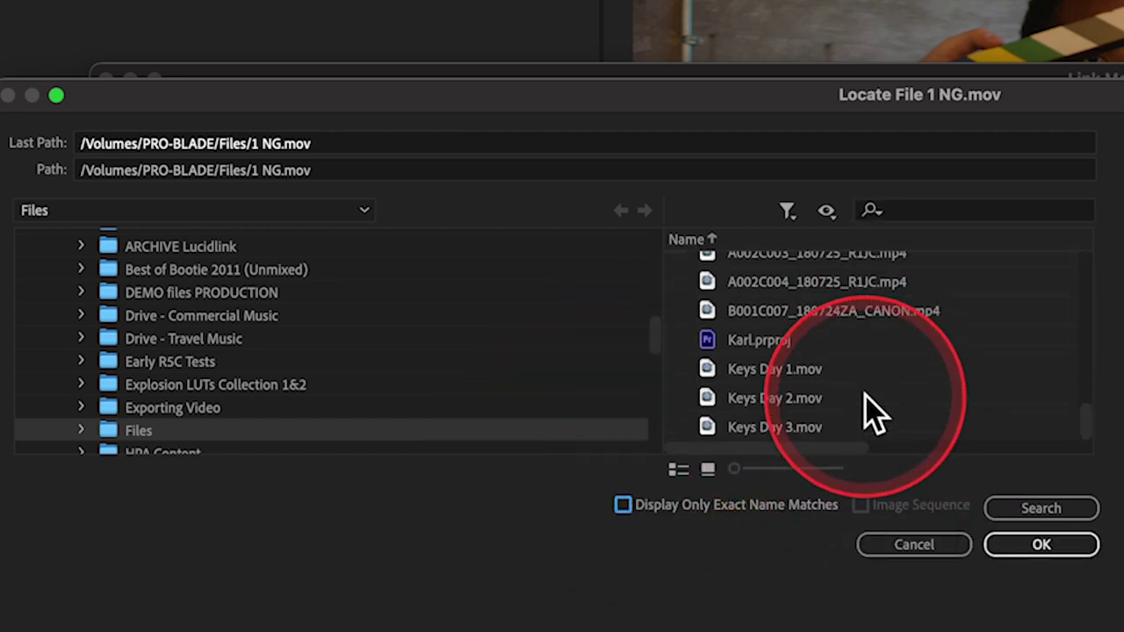
{"action": "scroll", "coordinate": [865, 404], "scroll_direction": "up", "scroll_amount": 15}
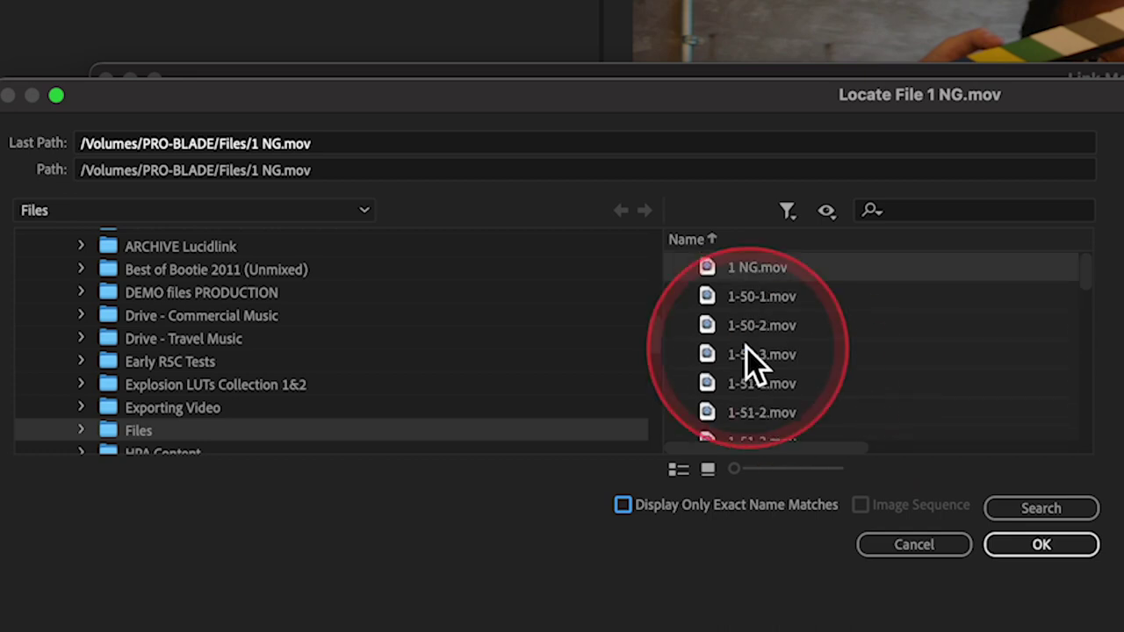
{"action": "left_click", "coordinate": [622, 506]}
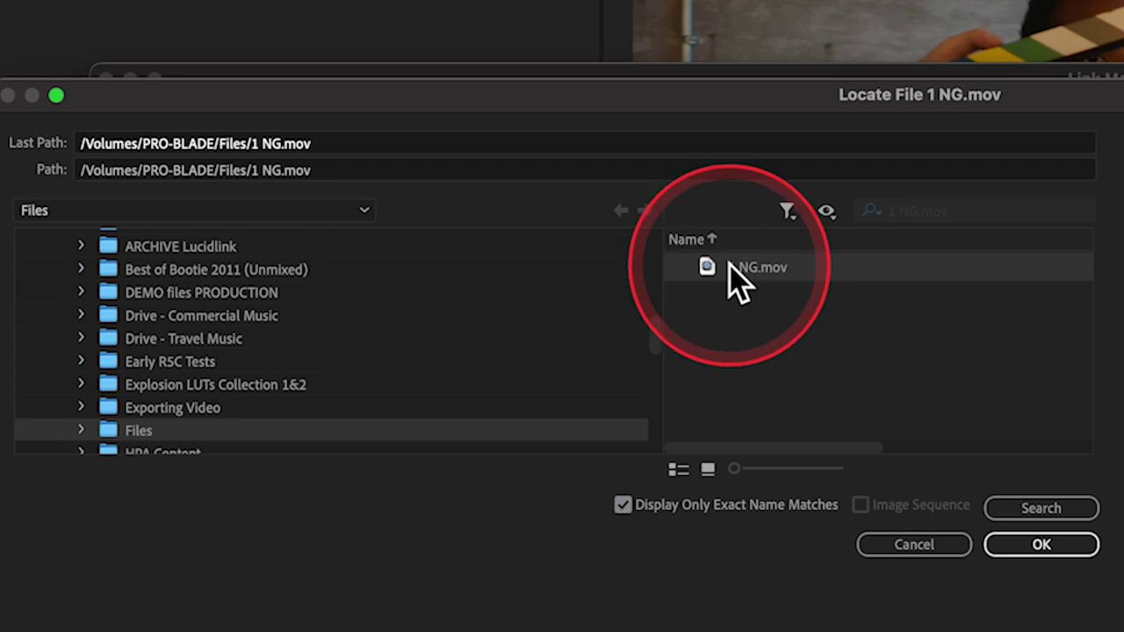
{"action": "left_click", "coordinate": [1068, 551]}
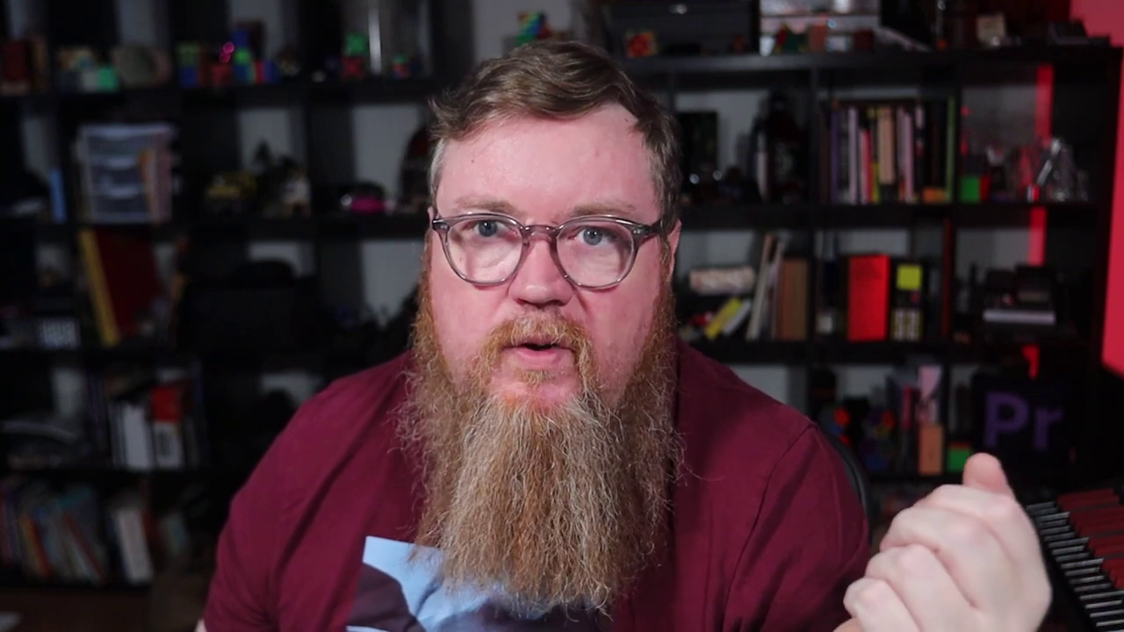
- Open the Project Manager and set the resulting project to Consolidate and Transcode
{"action": "left_click", "coordinate": [167, 11]}
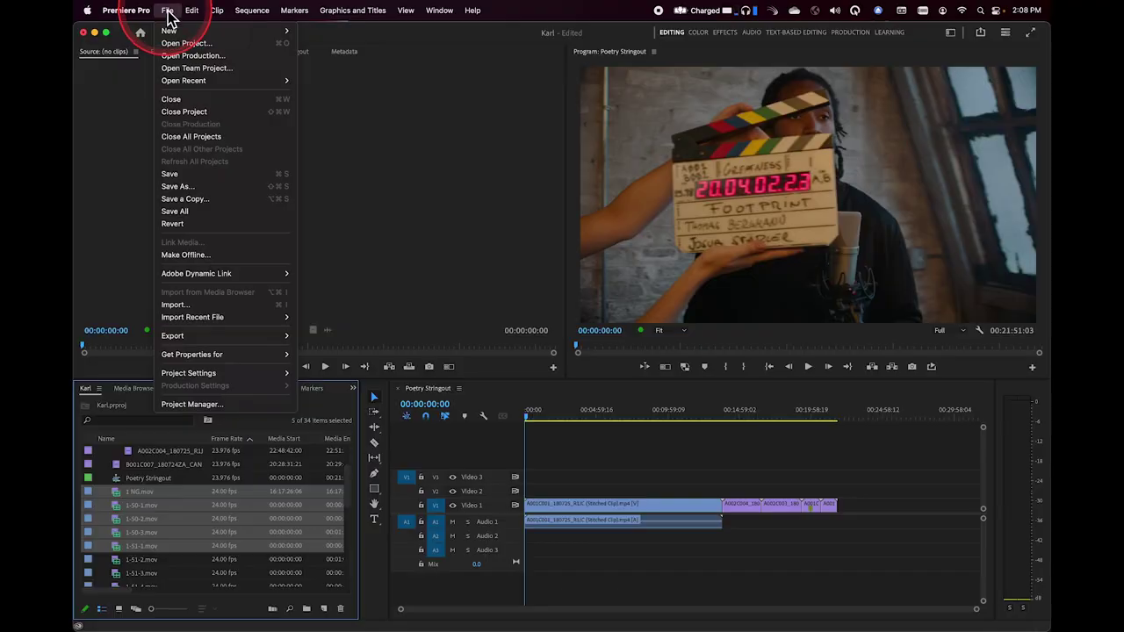
{"action": "left_click", "coordinate": [198, 412]}
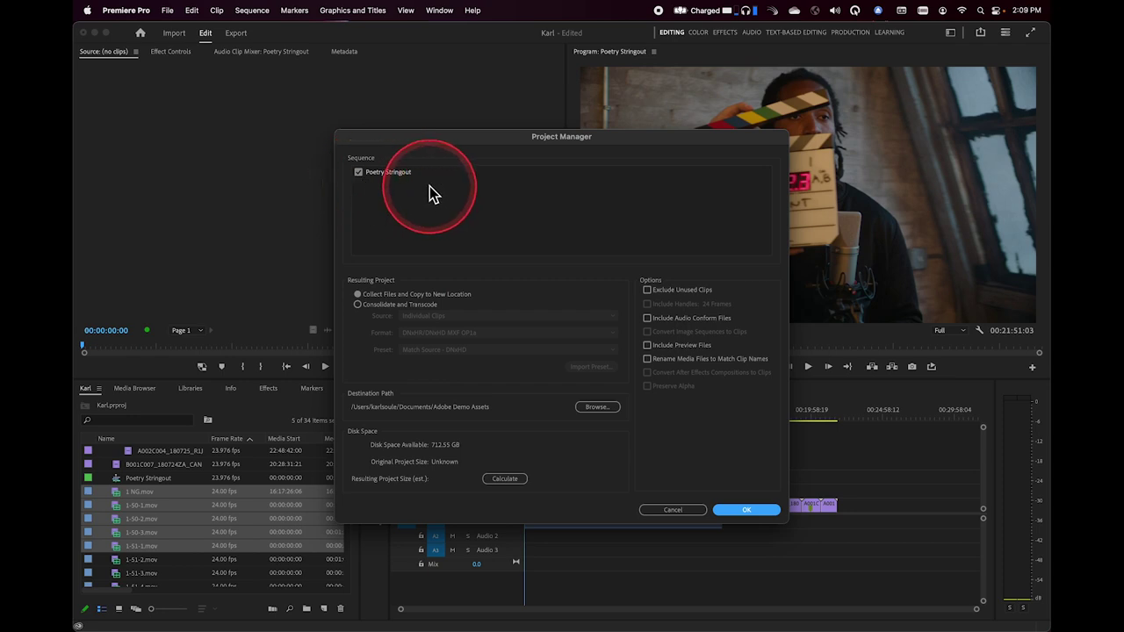
{"action": "left_click", "coordinate": [362, 306]}
{"action": "left_click", "coordinate": [470, 332]}
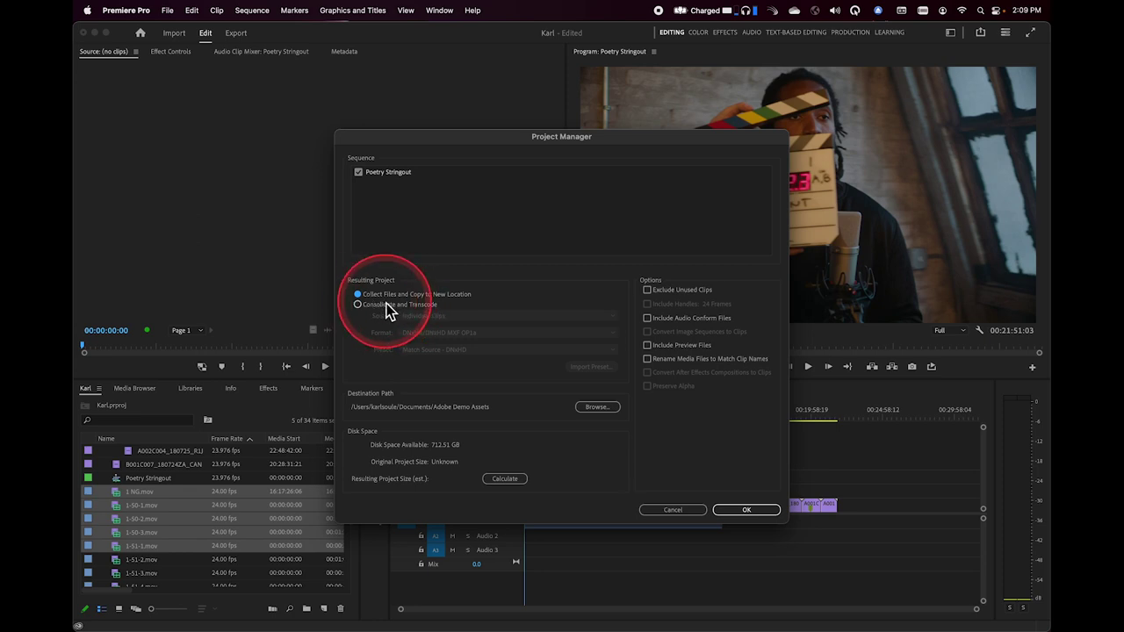
{"action": "left_click", "coordinate": [381, 309]}
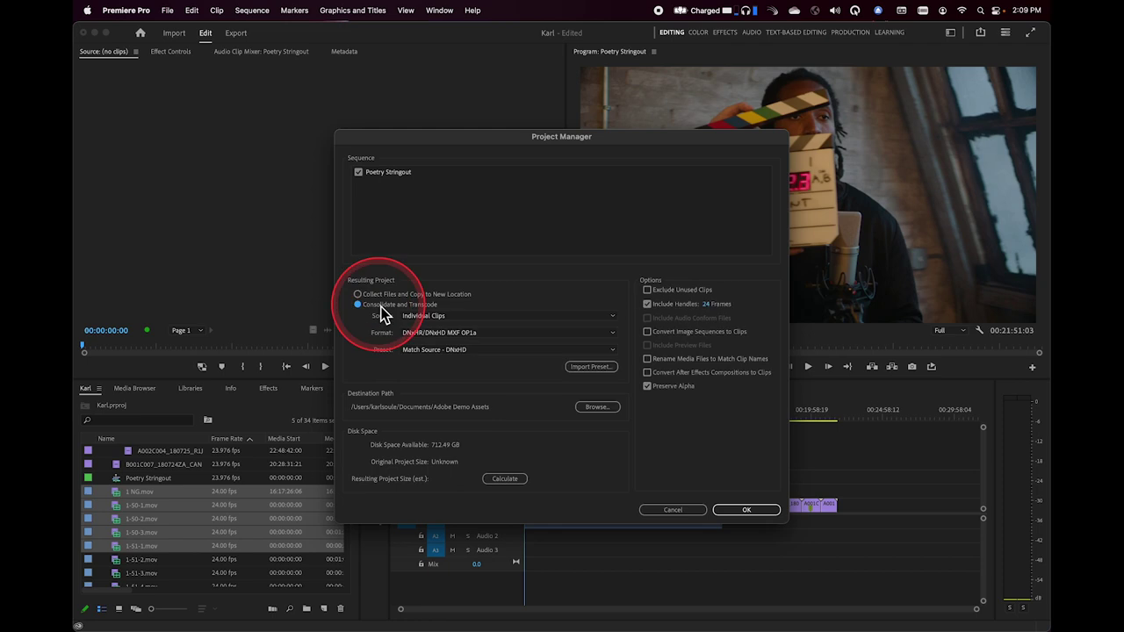
- Try the MXF OP1a transcode format and view its available Match Source presets
{"action": "left_click", "coordinate": [472, 352]}
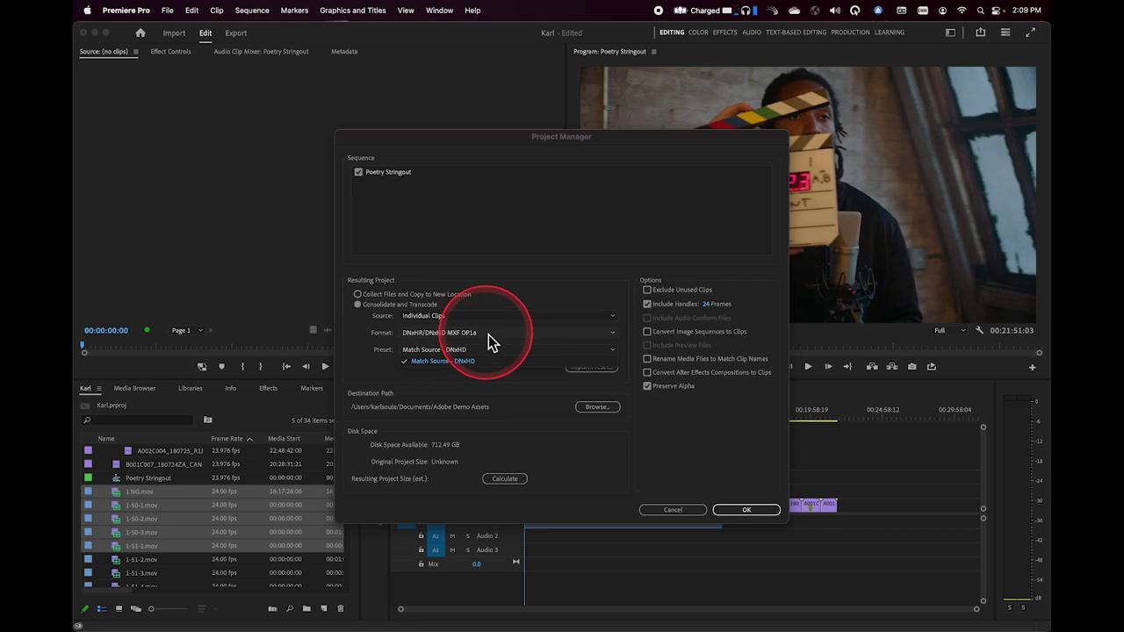
{"action": "left_click", "coordinate": [489, 335]}
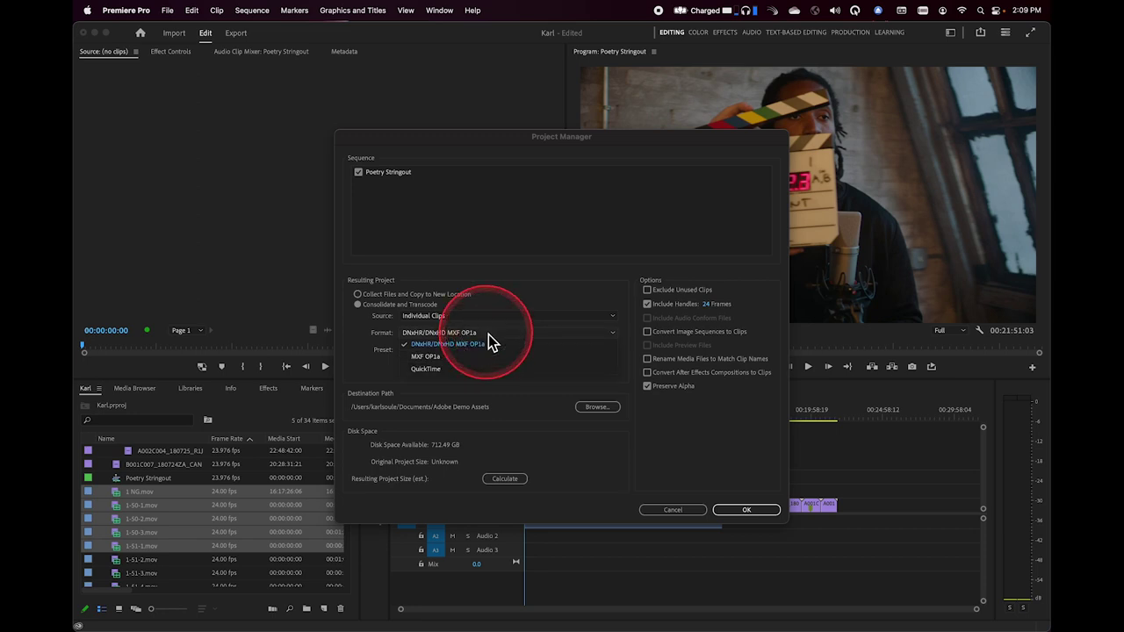
{"action": "left_click", "coordinate": [439, 368]}
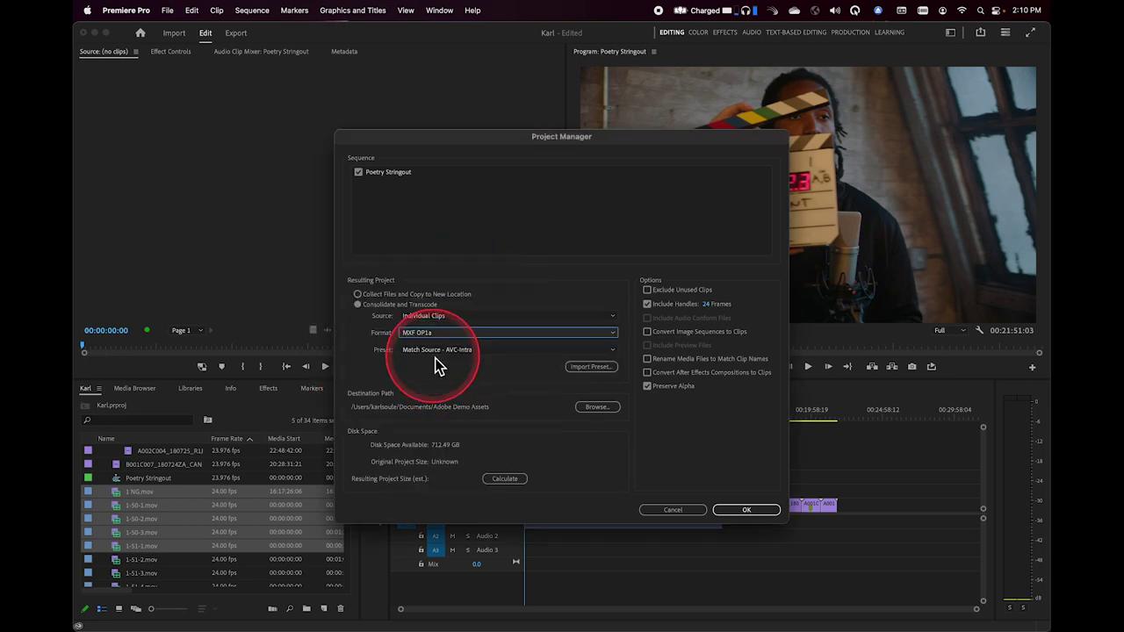
{"action": "left_click", "coordinate": [448, 351]}
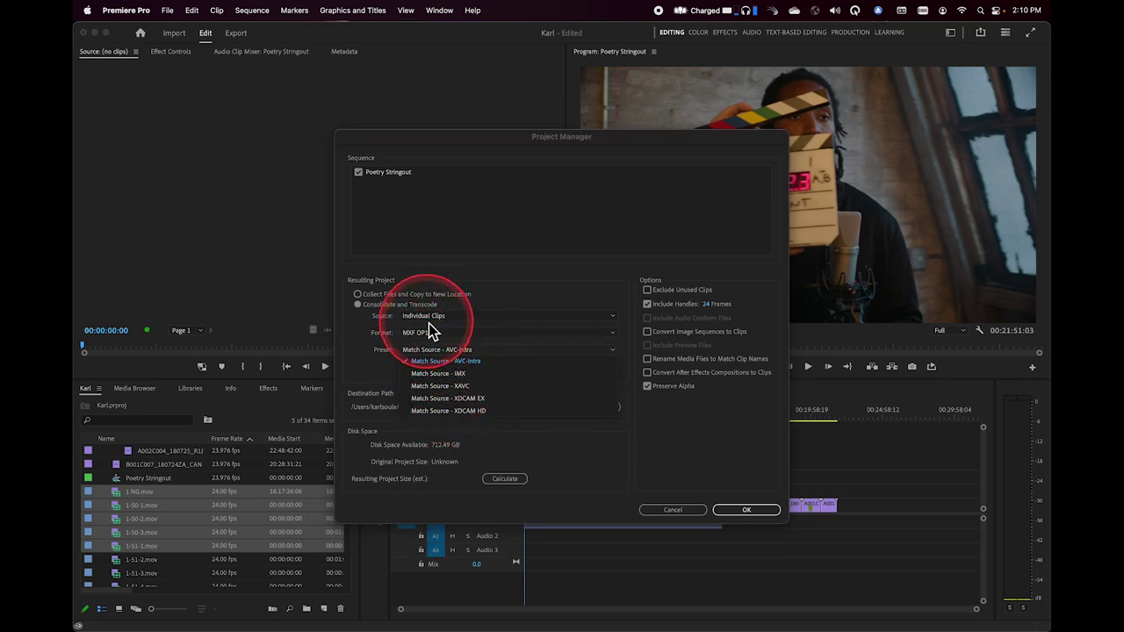
- Set the transcode format to QuickTime with the Match Source - Apple ProRes 422 HQ preset, keeping the Poetry Stringout sequence included
{"action": "left_click", "coordinate": [432, 334]}
{"action": "left_click", "coordinate": [432, 334]}
{"action": "left_click", "coordinate": [437, 370]}
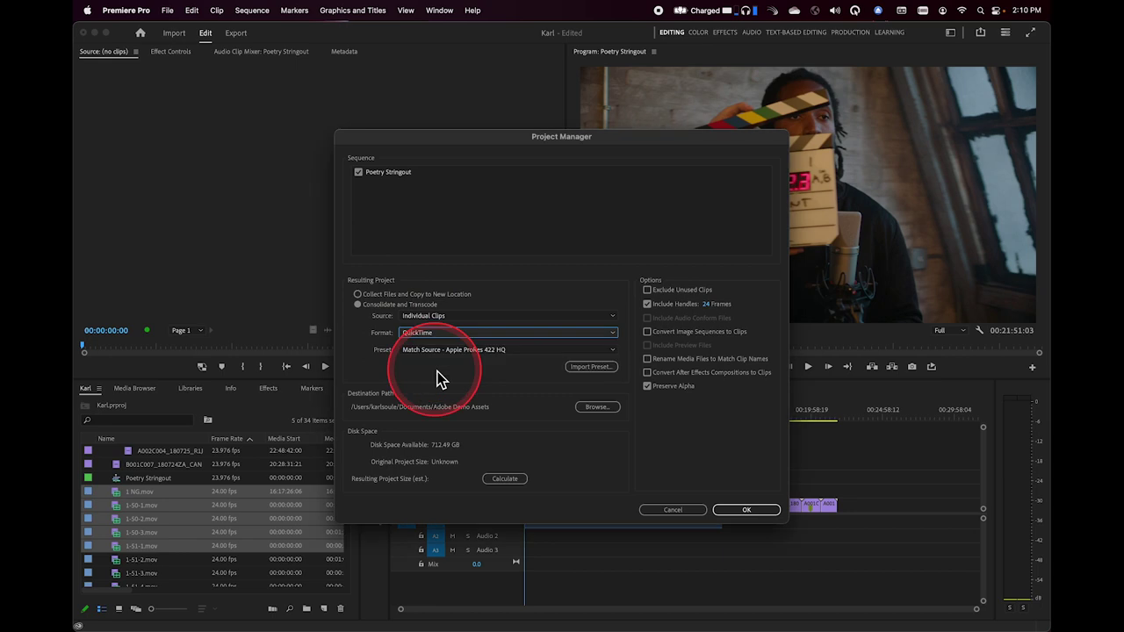
{"action": "left_click", "coordinate": [440, 351]}
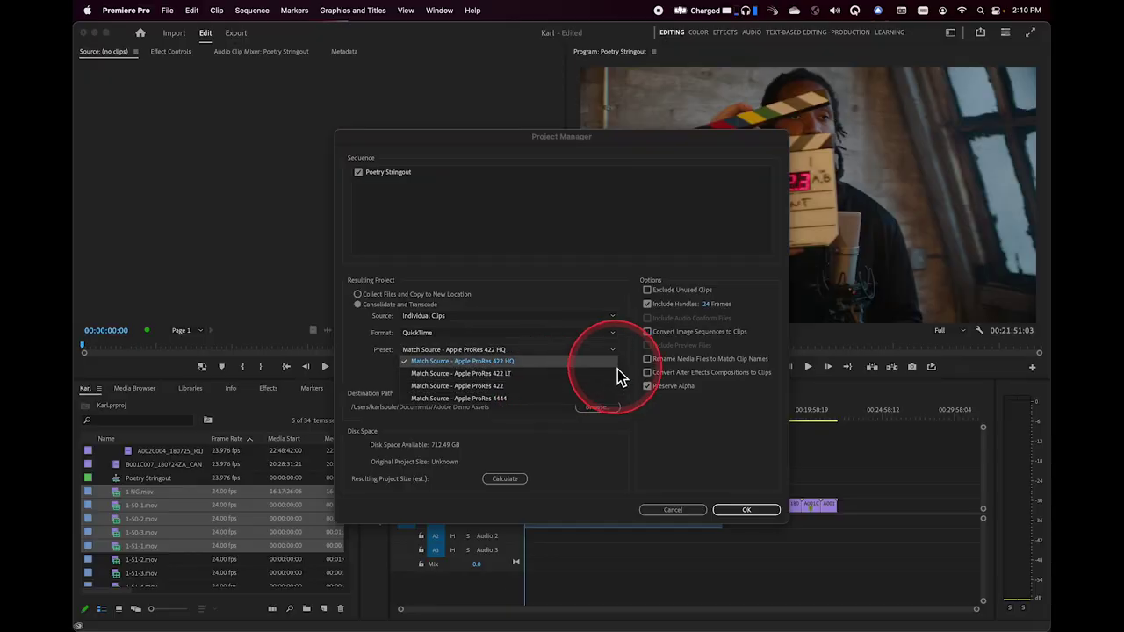
{"action": "left_click", "coordinate": [636, 370]}
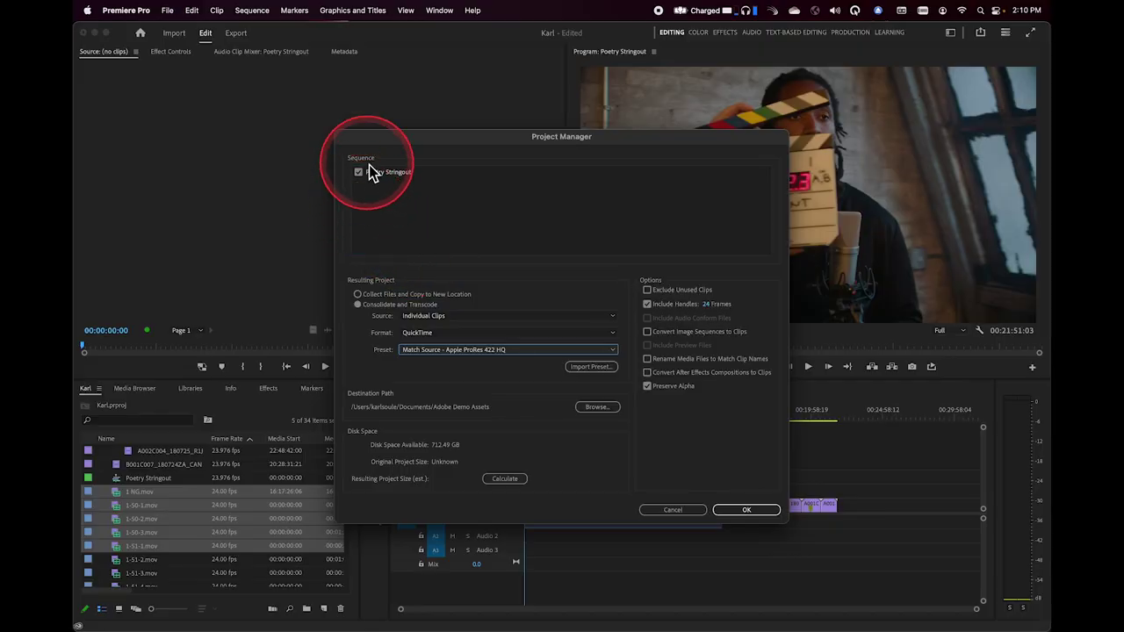
{"action": "left_click", "coordinate": [358, 173]}
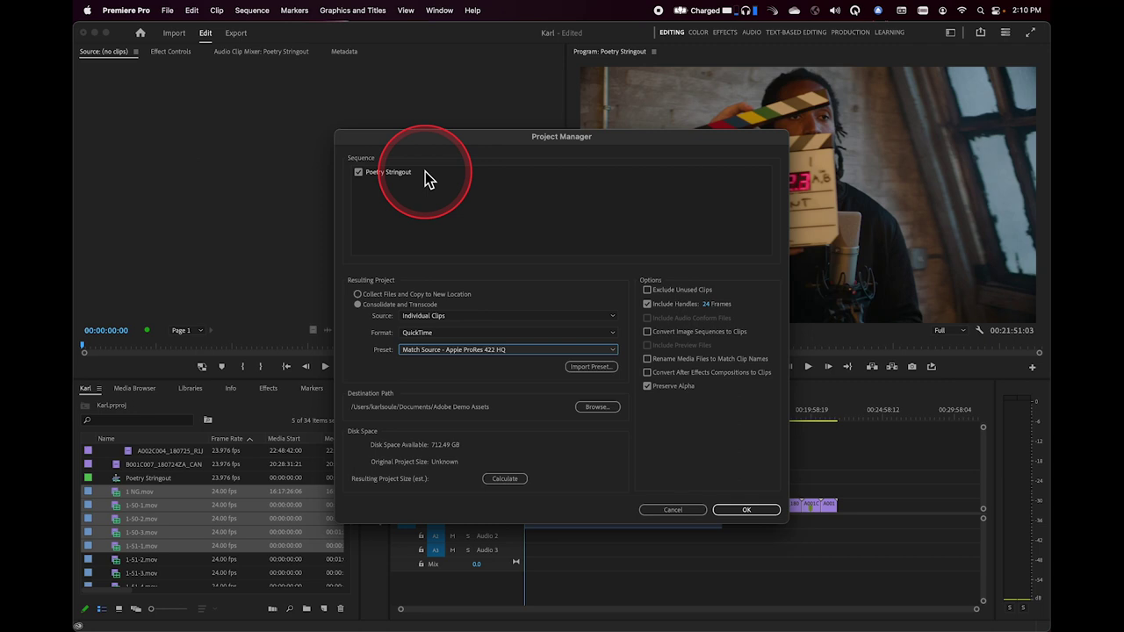